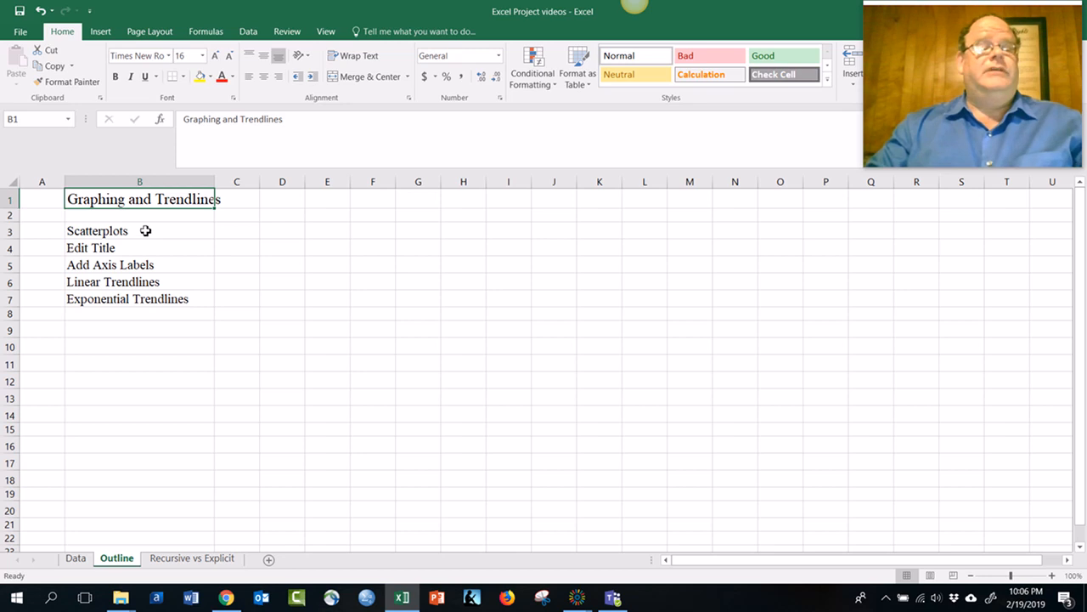
On the Data sheet, enter 0 as the first n value in cell A2.
left_click(102, 233)
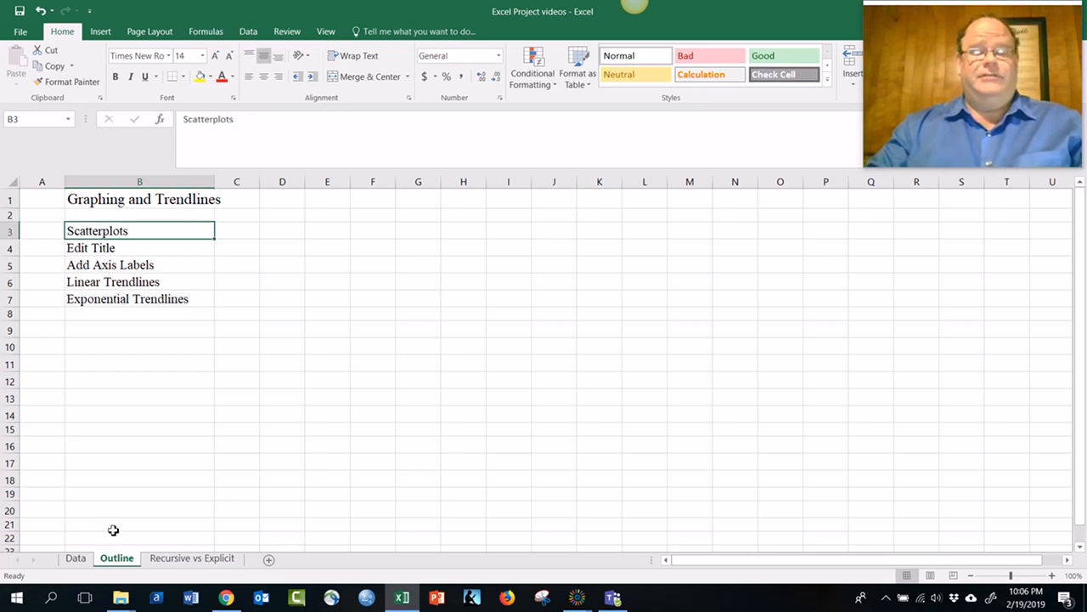
left_click(82, 554)
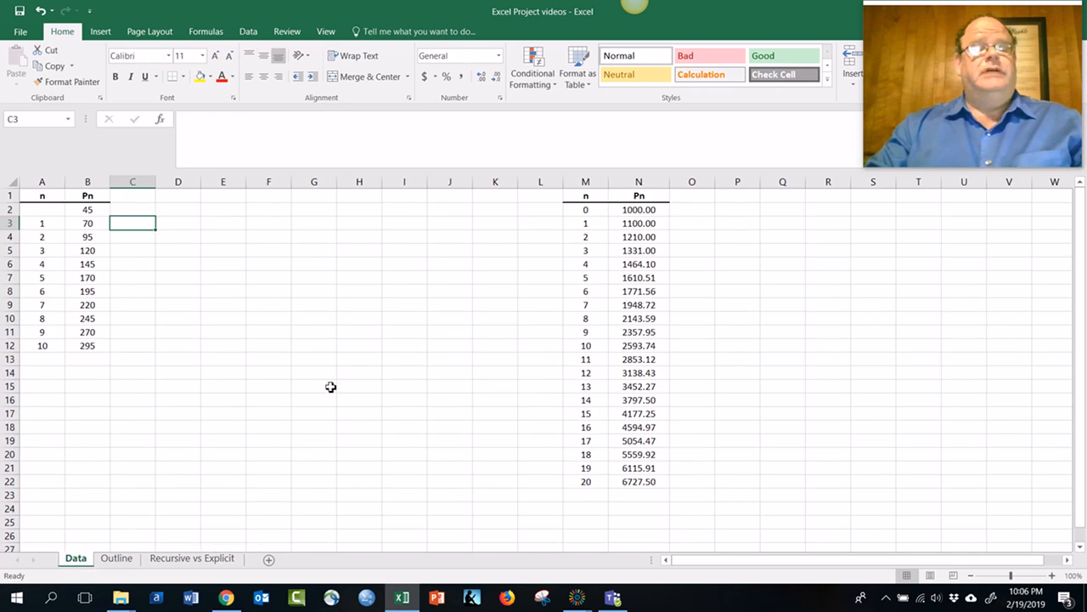
left_click(32, 208)
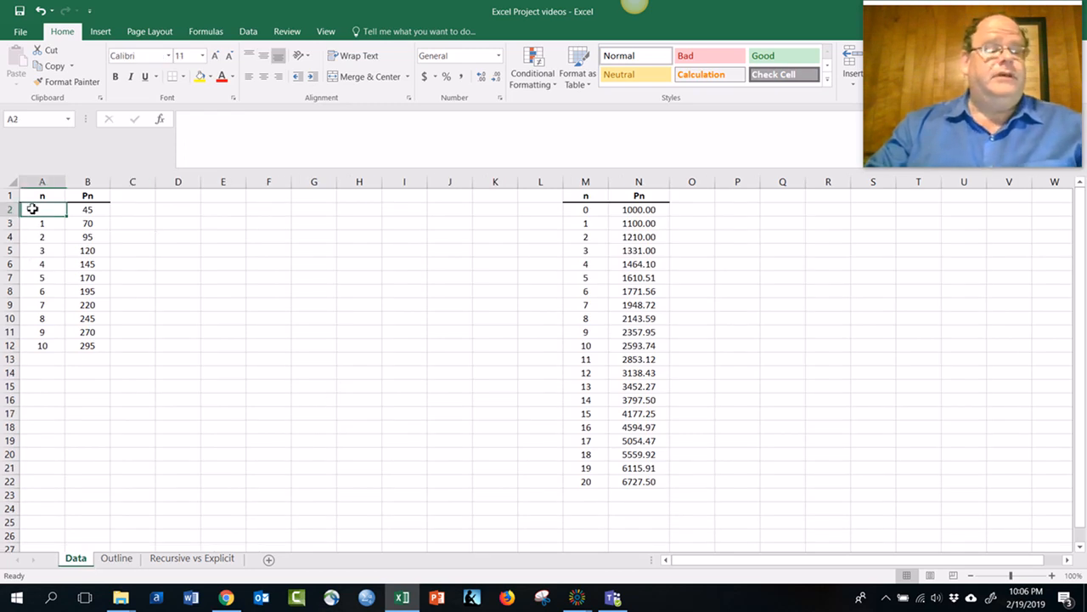
type("0")
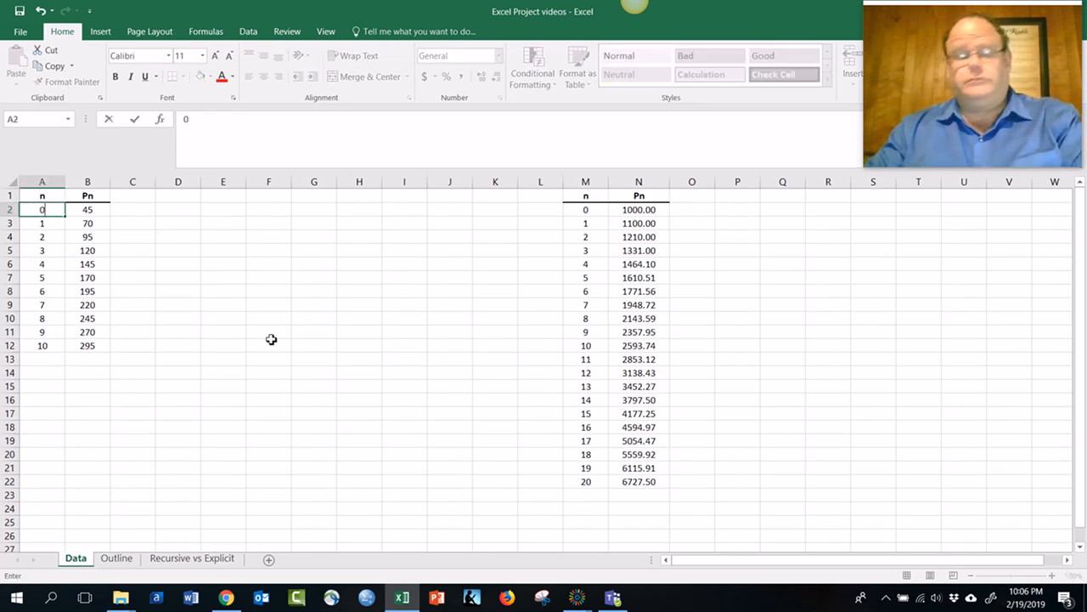
left_click(273, 292)
left_click(56, 265)
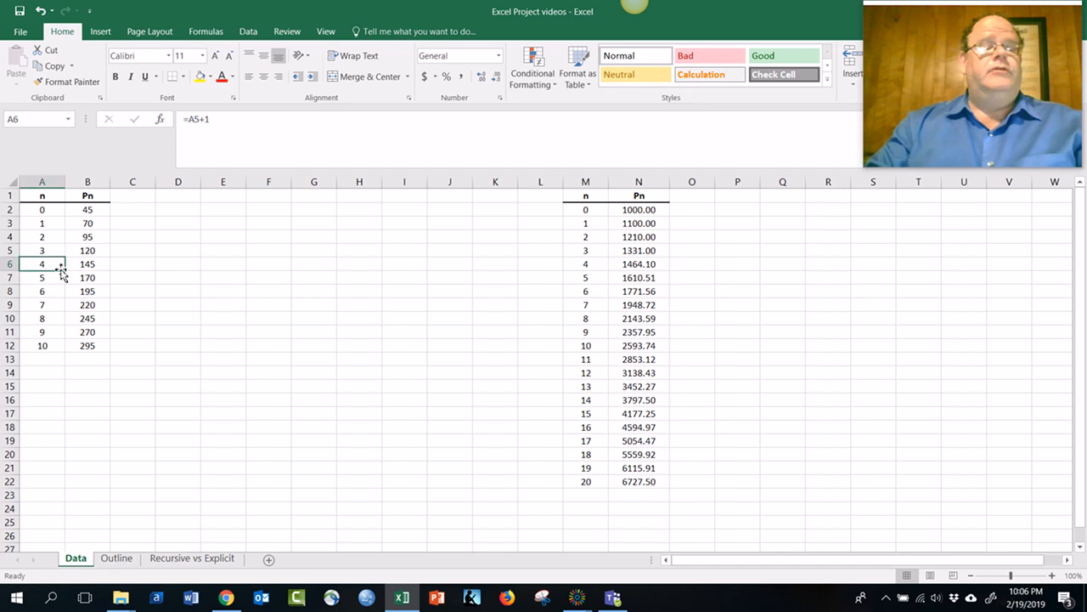
left_click(569, 289)
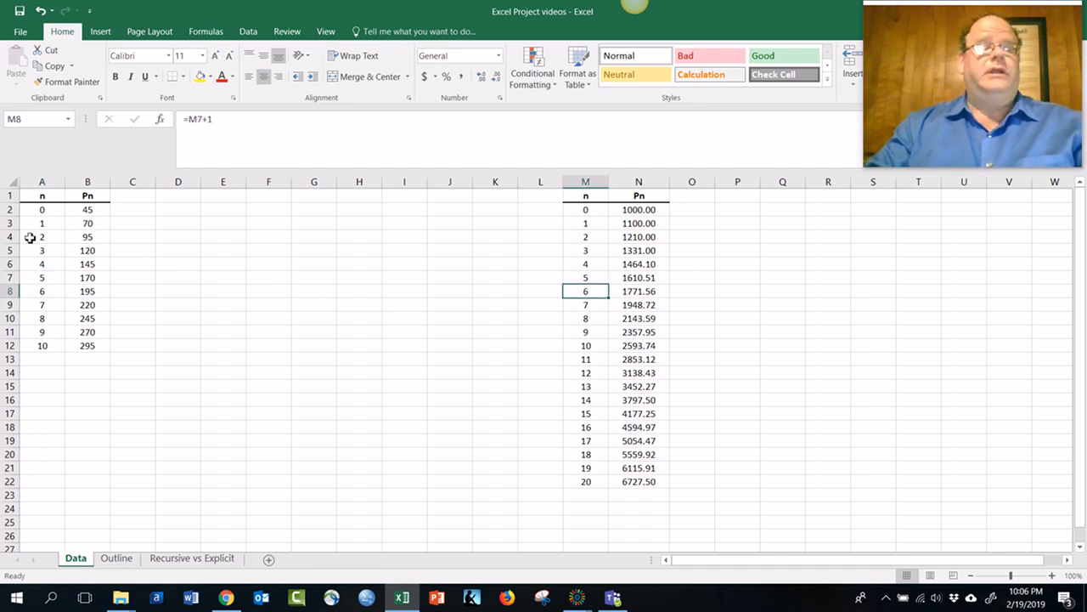
Insert a markers-only scatter chart of A2:B12 and place it just beside that data, starting at column C.
left_click_drag(39, 212, 89, 341)
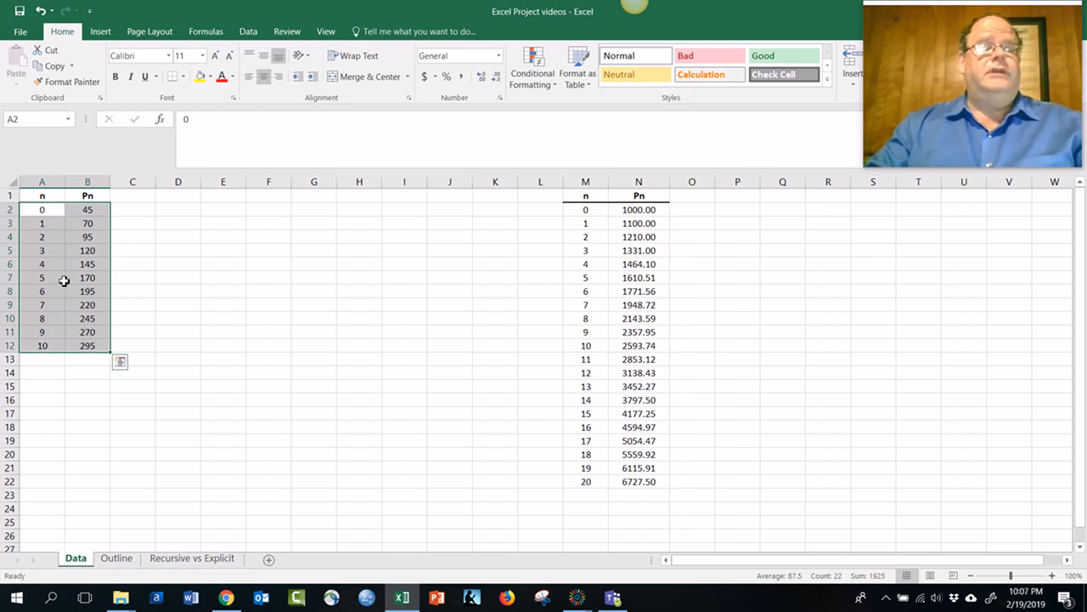
left_click(105, 34)
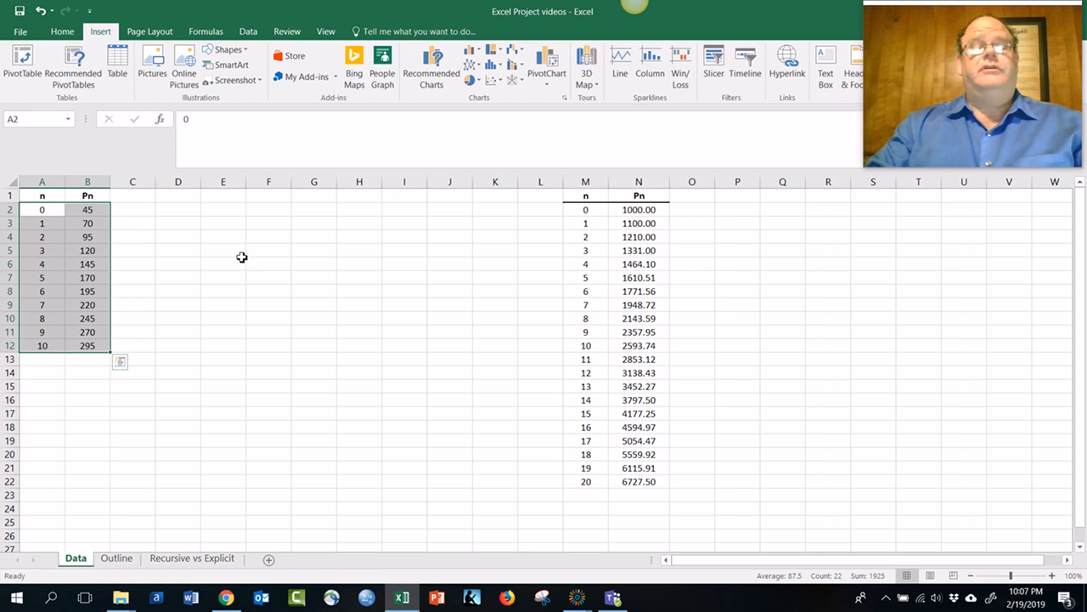
left_click(490, 76)
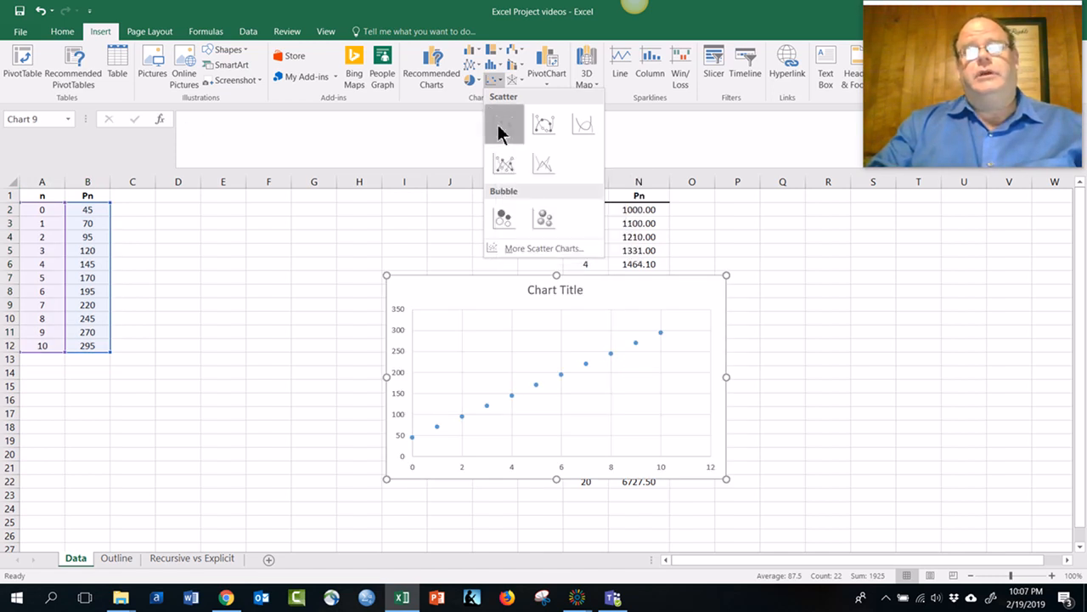
left_click(500, 130)
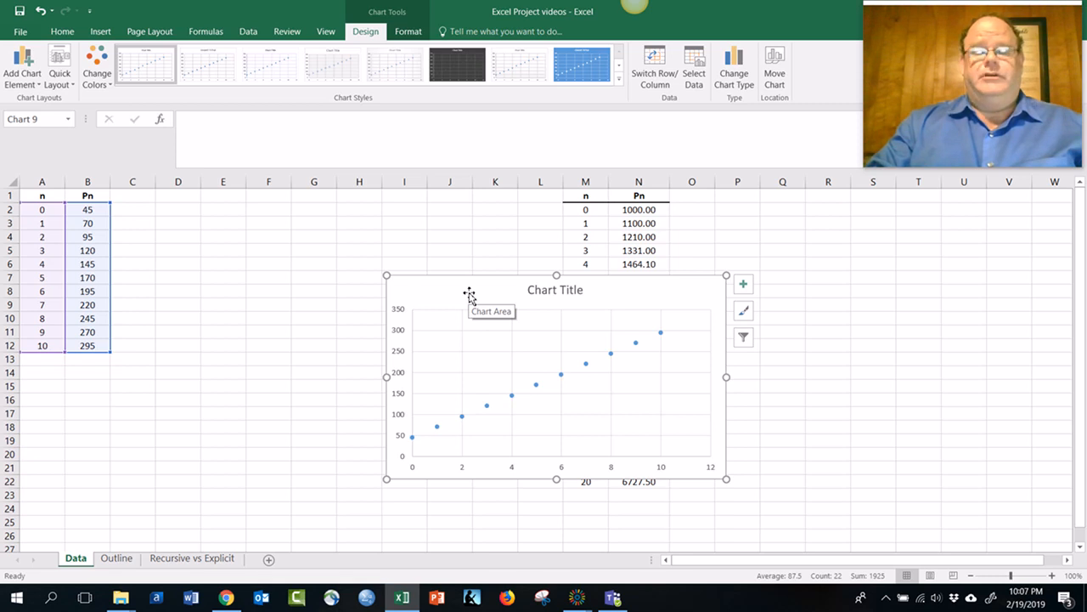
left_click_drag(468, 293, 217, 222)
left_click(282, 448)
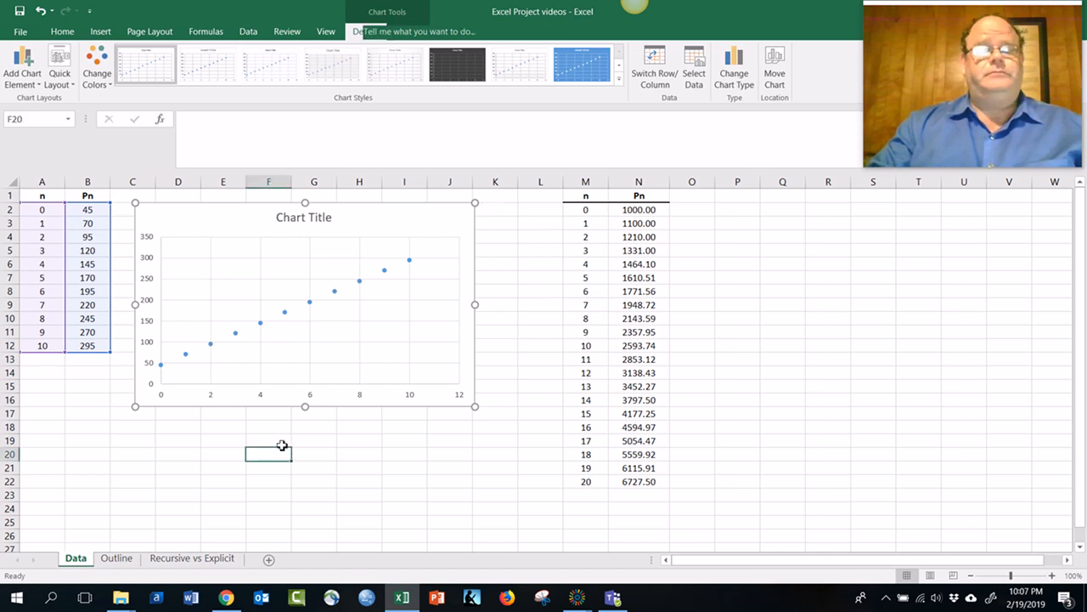
Change the chart title to "Cost per Hour Tutored".
left_click(317, 222)
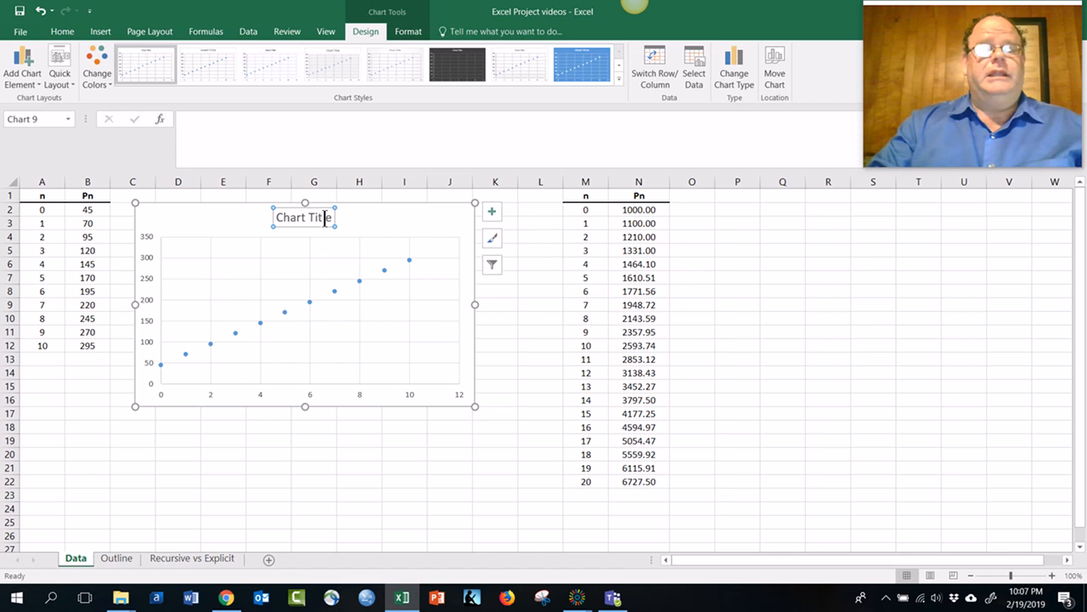
left_click(333, 218)
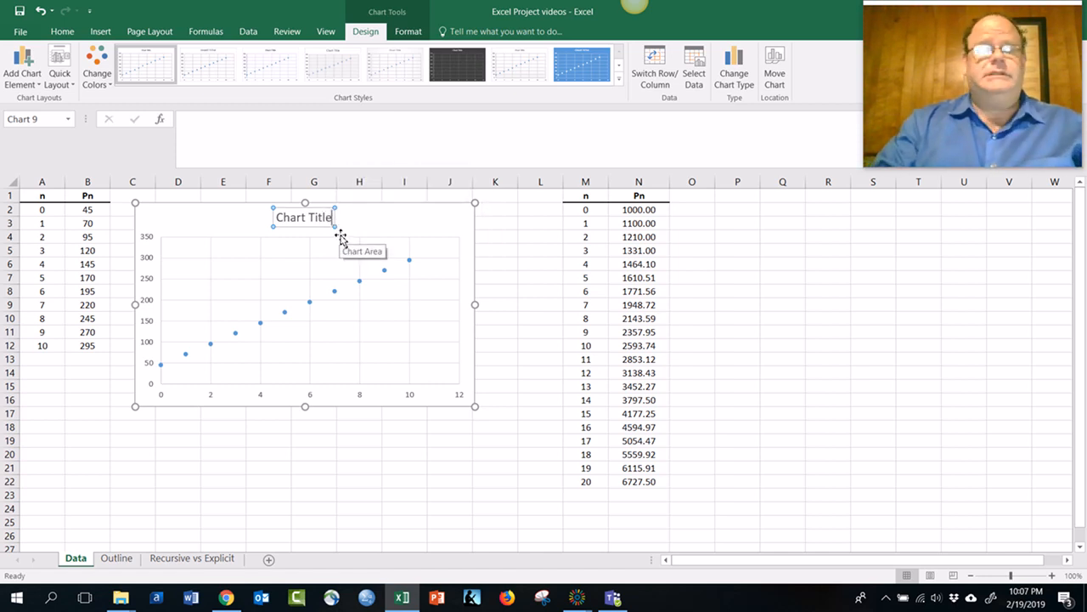
key("BackSpace")
key("BackSpace")
key("BackSpace")
key("BackSpace")
key("BackSpace")
key("BackSpace")
key("BackSpace")
key("BackSpace")
key("BackSpace")
key("BackSpace")
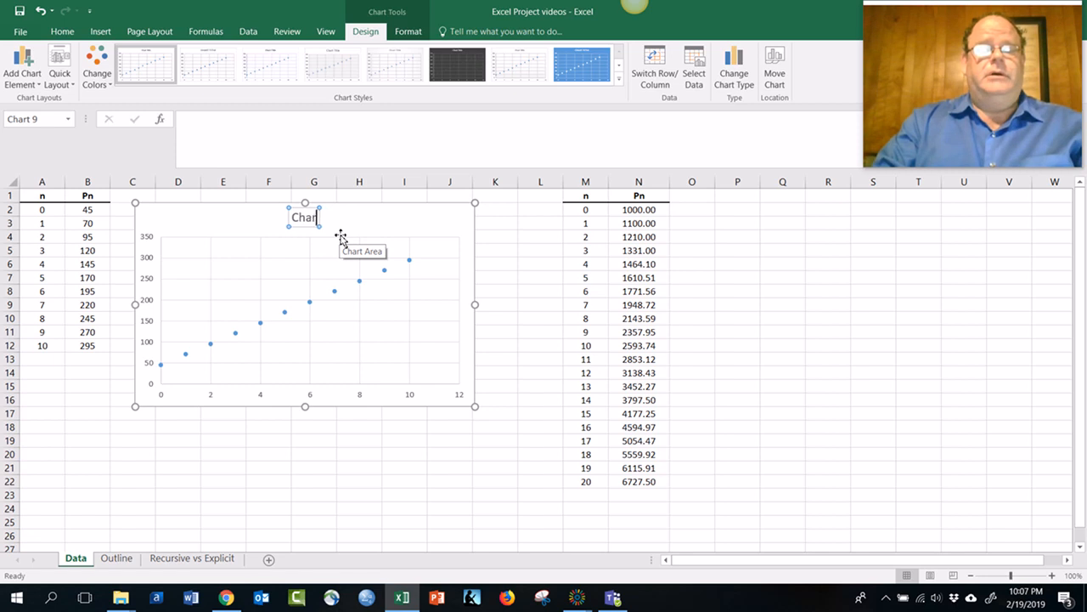
key("BackSpace")
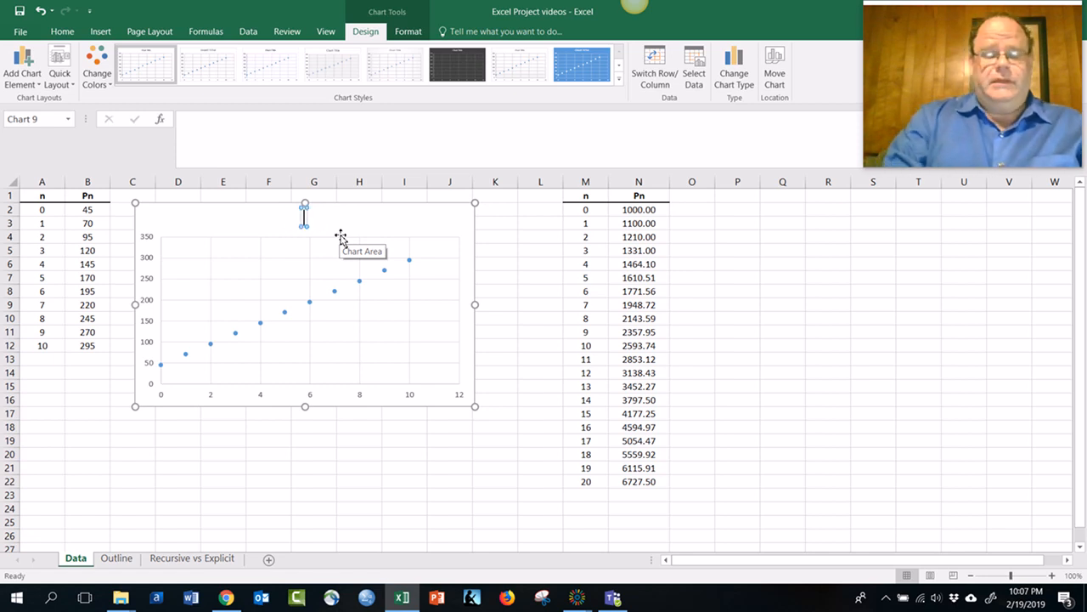
type("Cos")
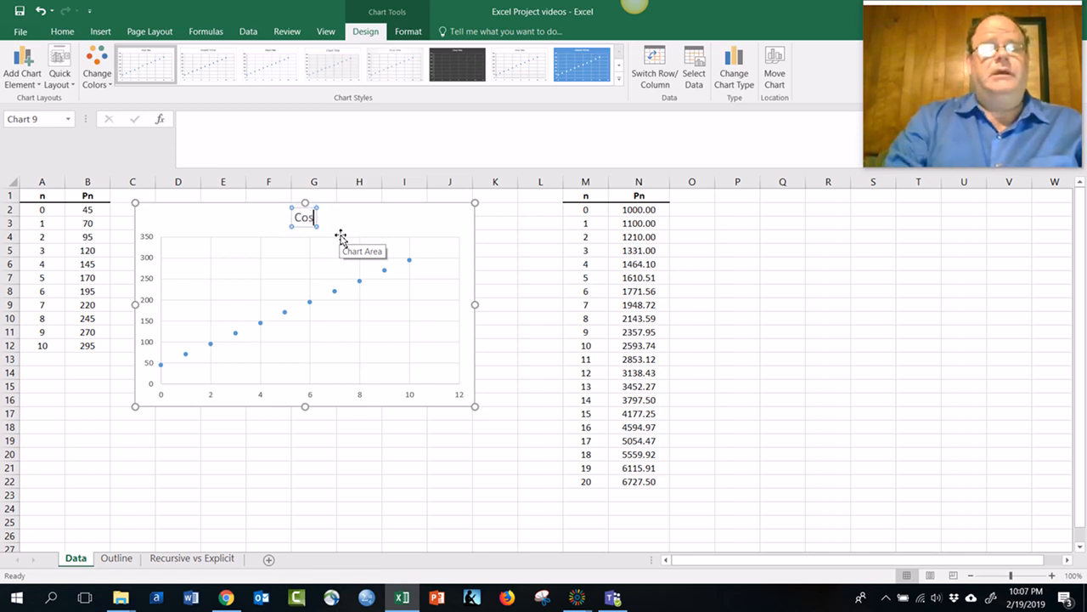
type("t per Hour")
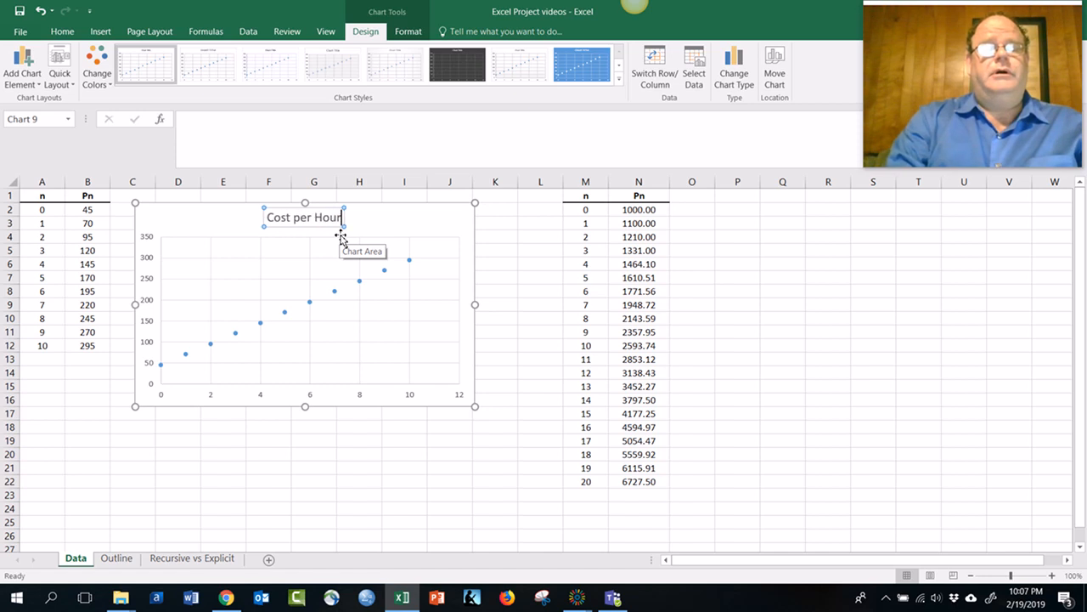
type(" Tutored")
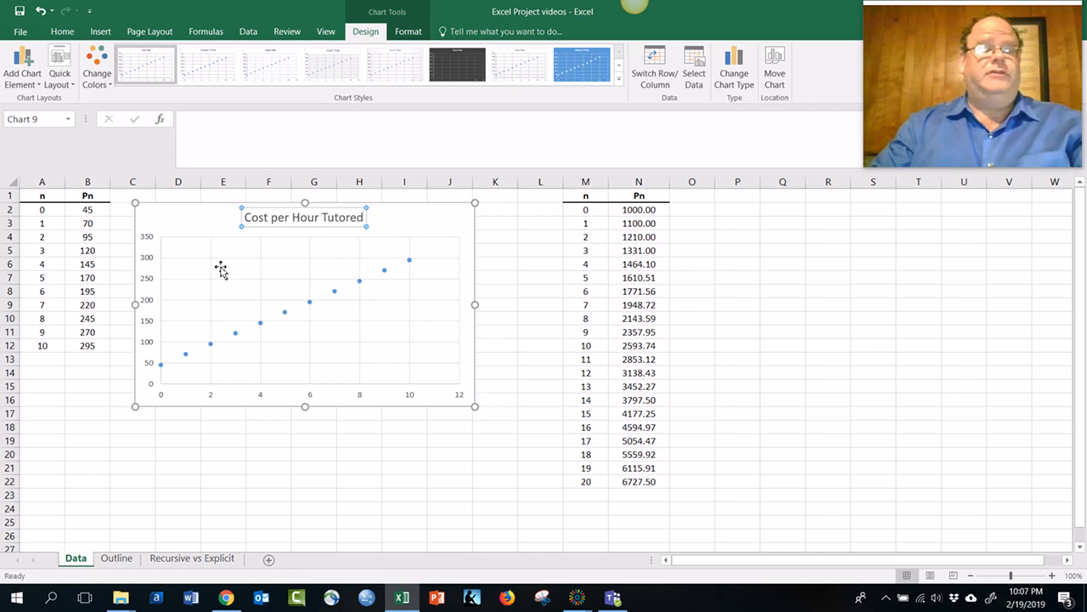
Add axis titles to the chart and set the vertical axis title to "Cost in Dollars".
left_click(422, 223)
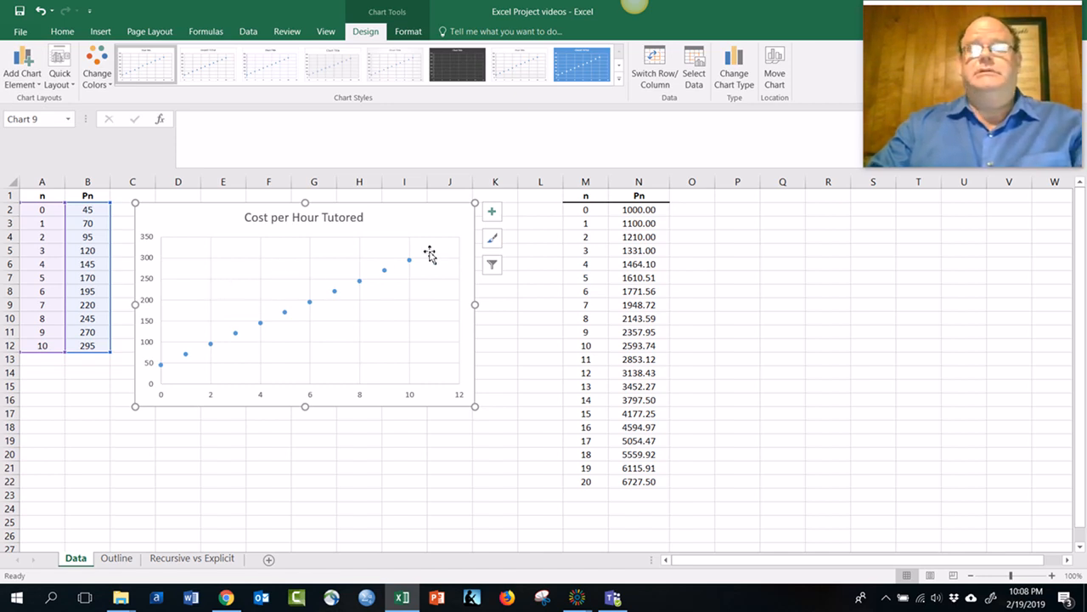
left_click(492, 212)
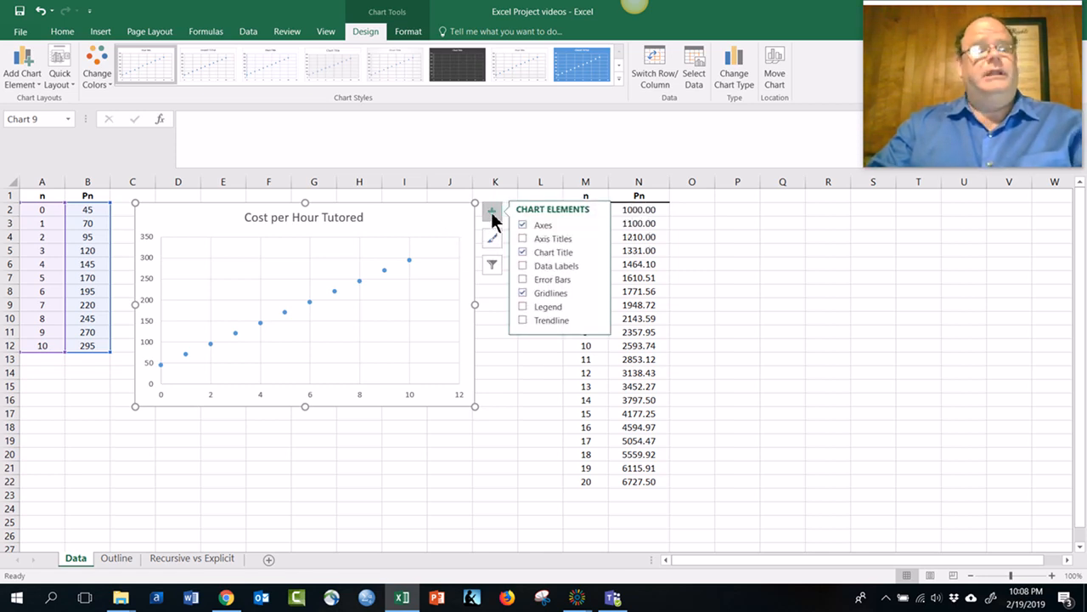
left_click(523, 238)
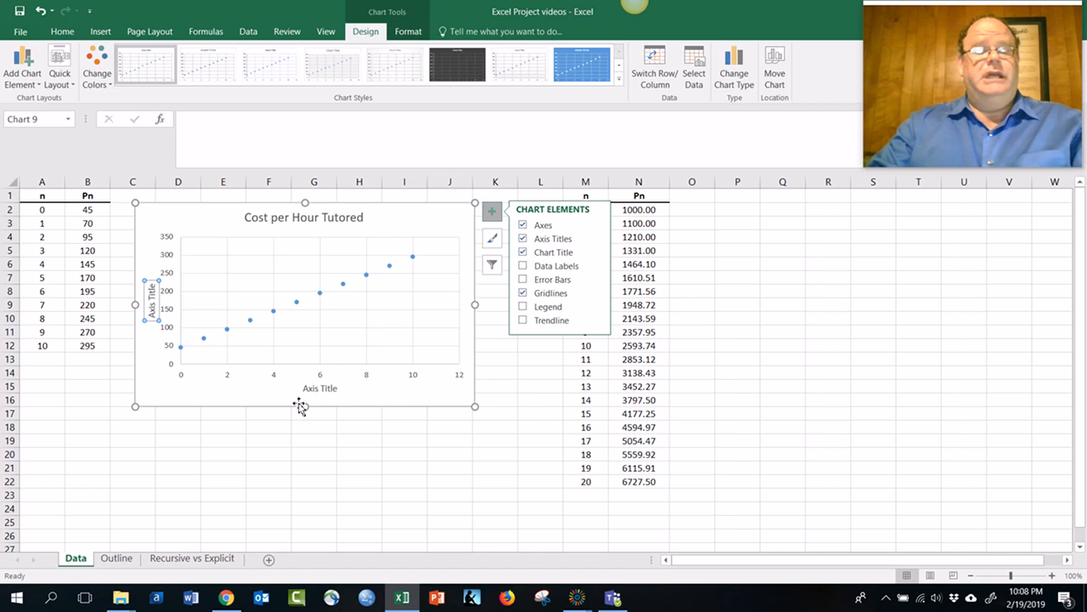
left_click(153, 316)
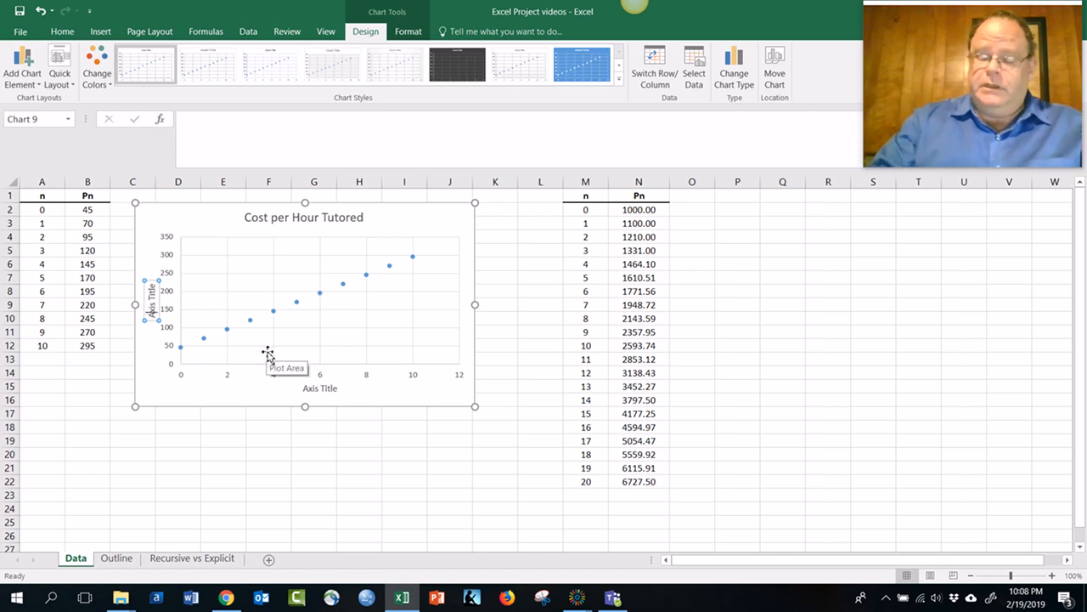
key("Delete")
key("Delete")
key("Delete")
key("Delete")
key("Delete")
key("Delete")
key("Delete")
key("Delete")
key("Delete")
key("Delete")
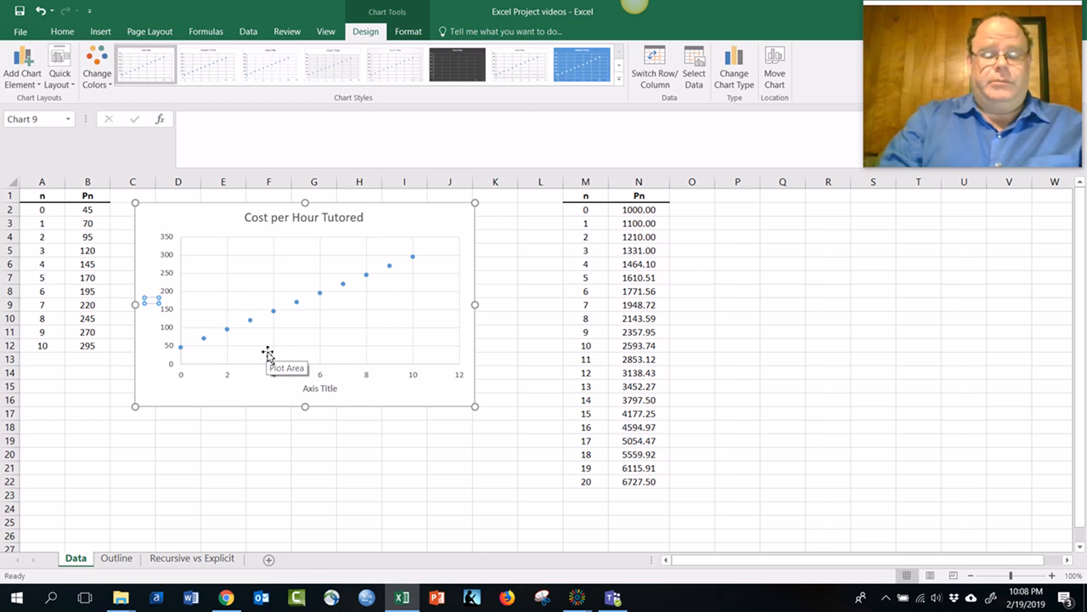
type("Cost in")
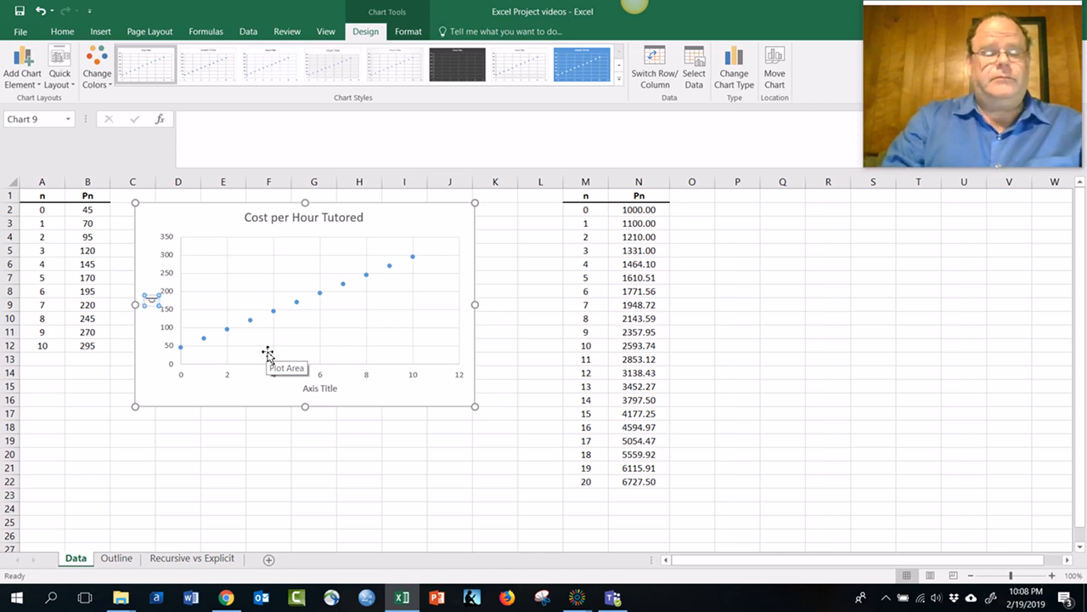
type(" Dollars")
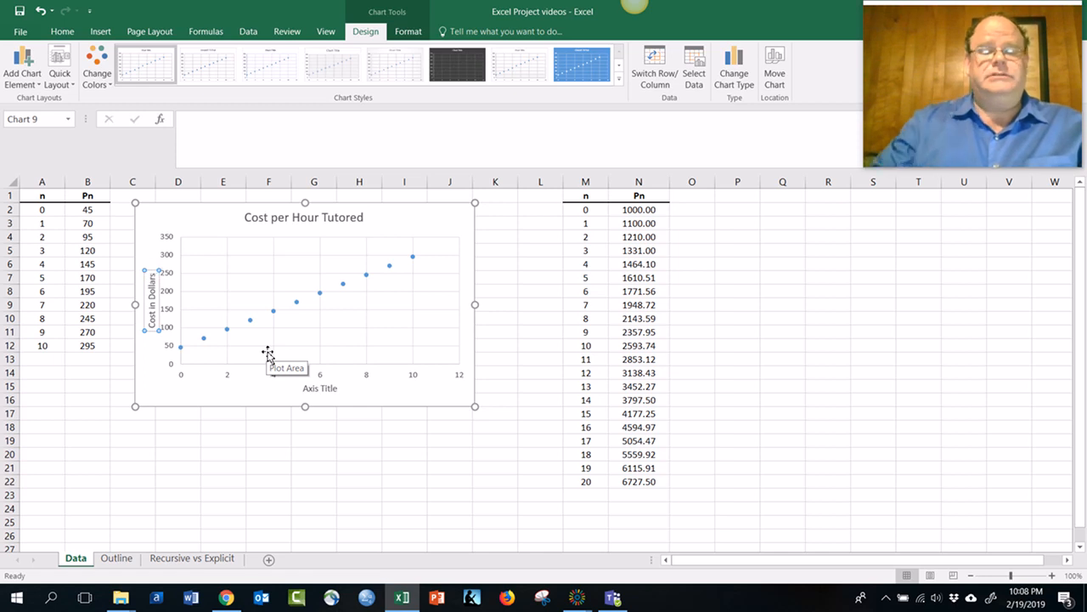
Set the chart's horizontal axis title to "Hours Tutored".
left_click(325, 389)
left_click(330, 391)
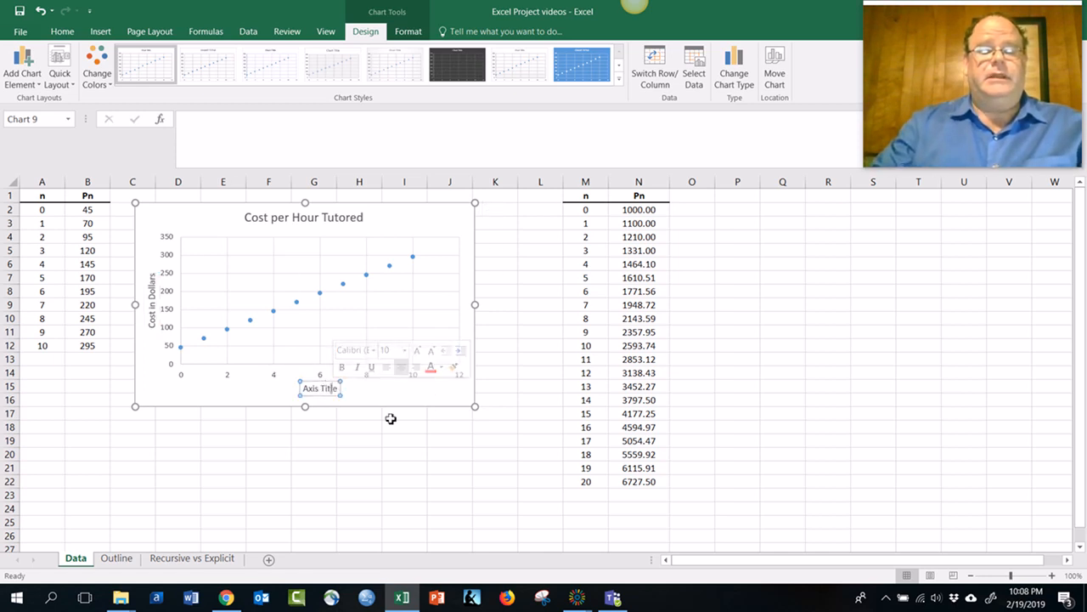
key("BackSpace")
key("BackSpace")
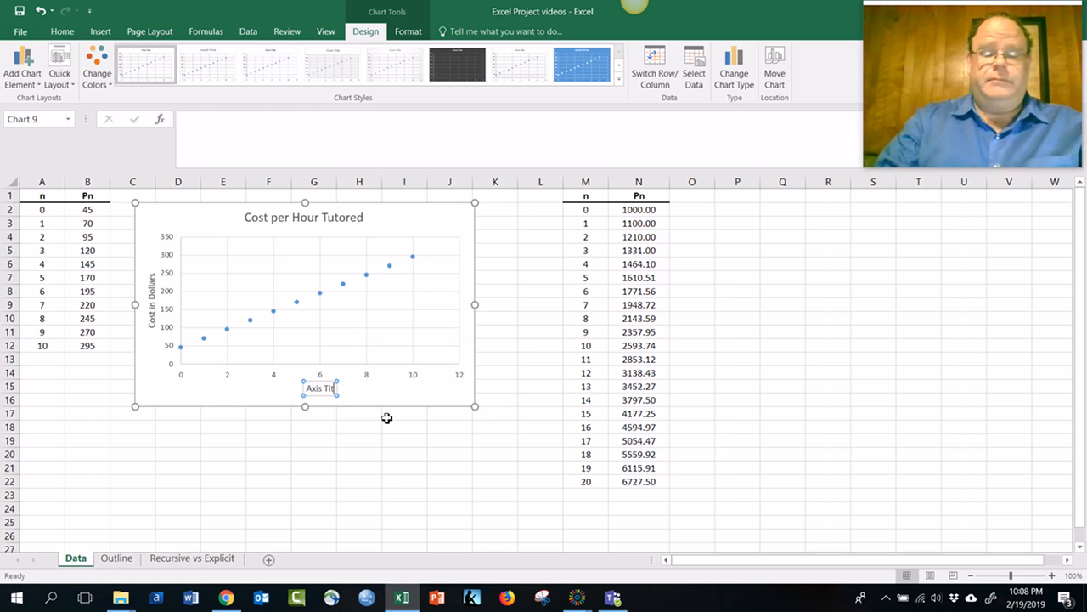
key("BackSpace")
key("BackSpace")
key("BackSpace")
key("BackSpace")
key("BackSpace")
key("BackSpace")
key("BackSpace")
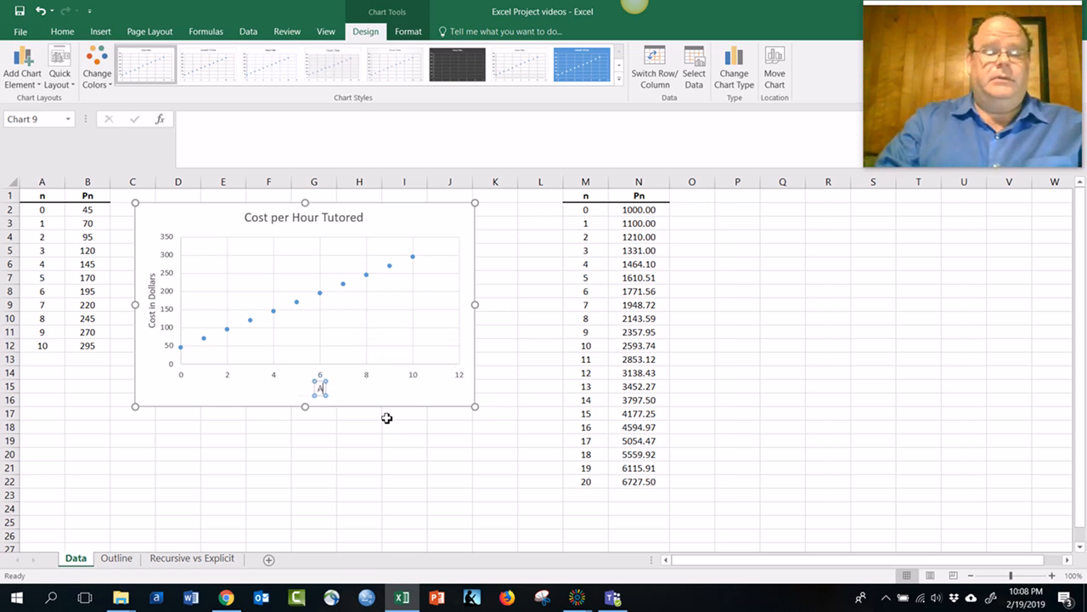
key("BackSpace")
type("Hour")
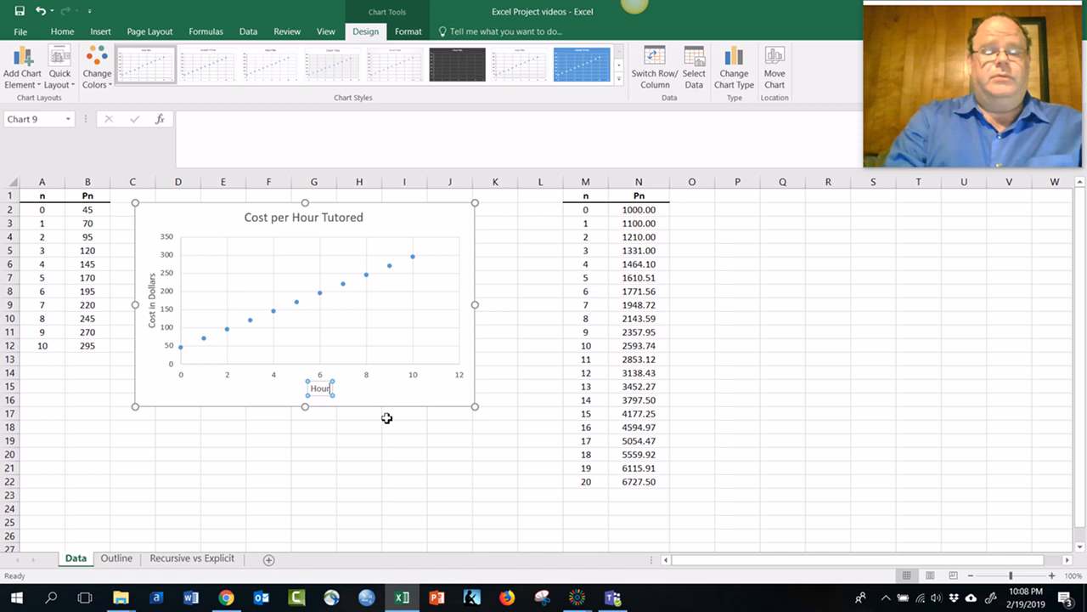
type("s Tutored")
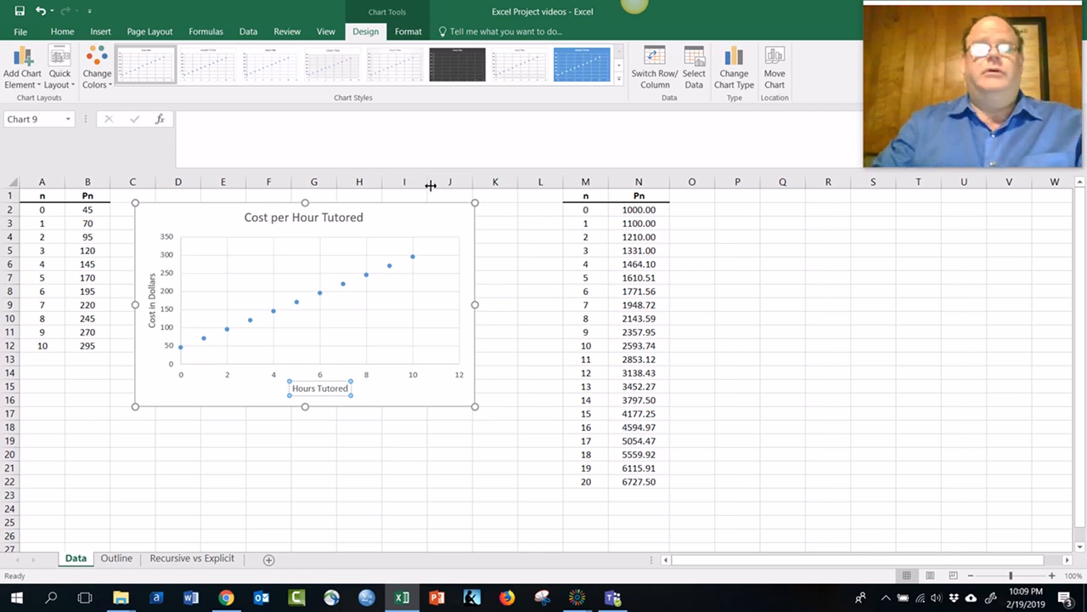
Add a linear trendline to the scatter chart with its formatting options open, and try the Exponential type on it.
left_click(413, 222)
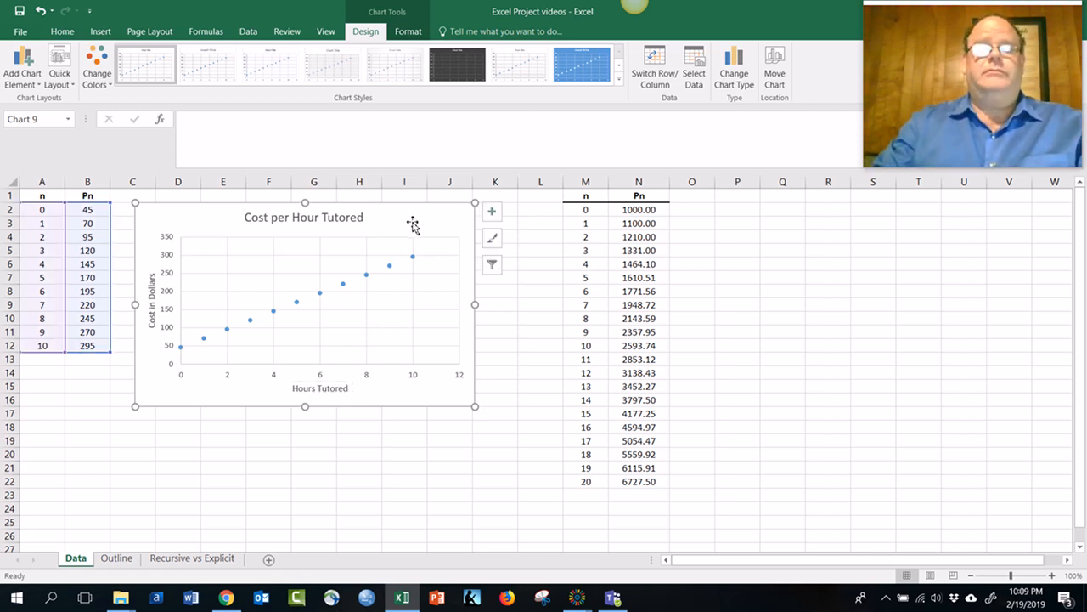
left_click(492, 213)
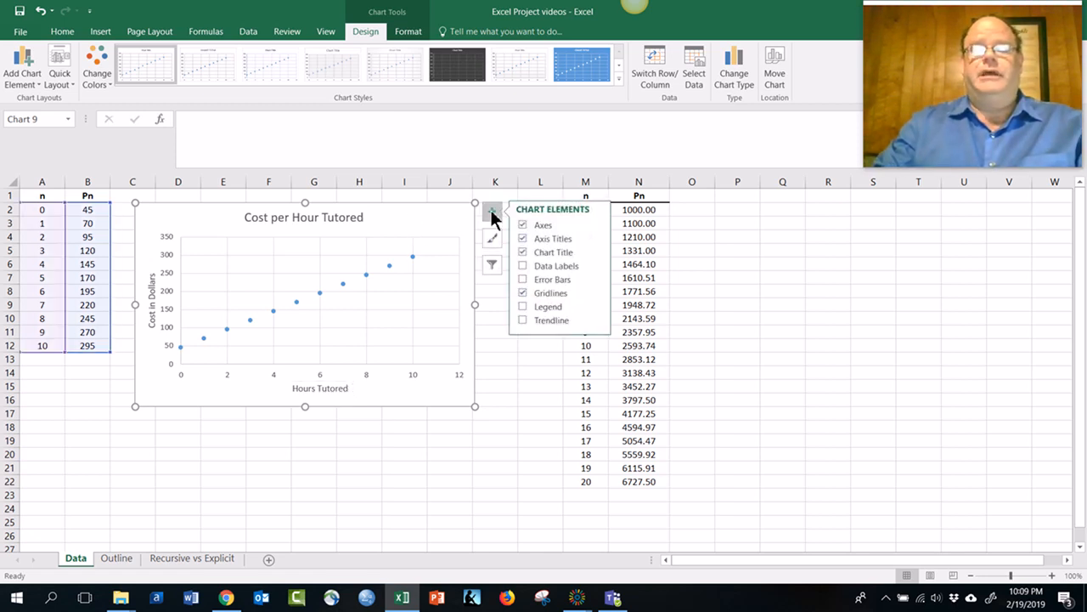
left_click(597, 321)
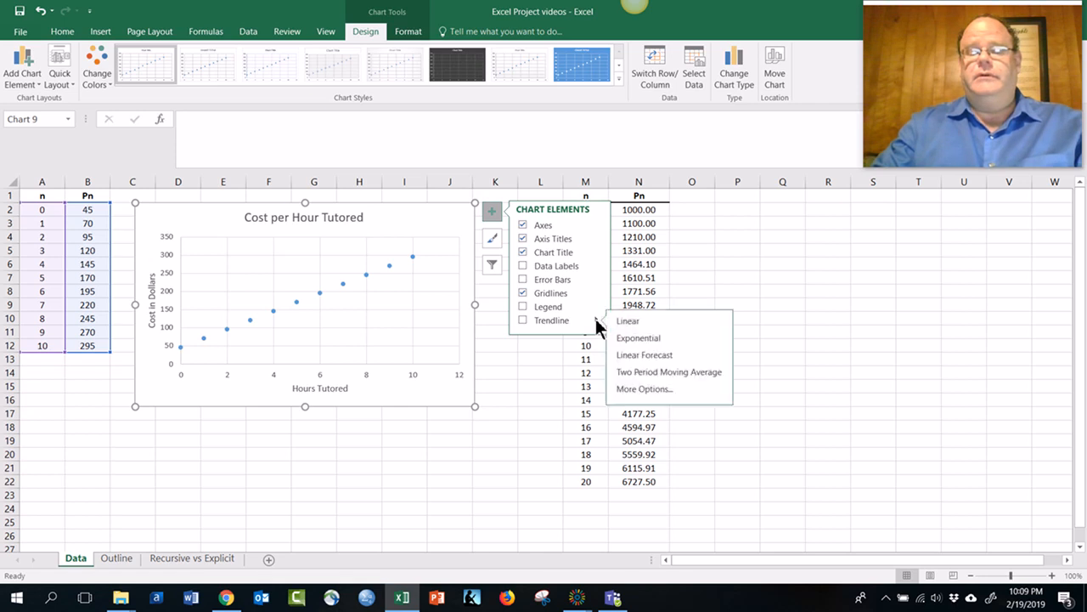
left_click(619, 388)
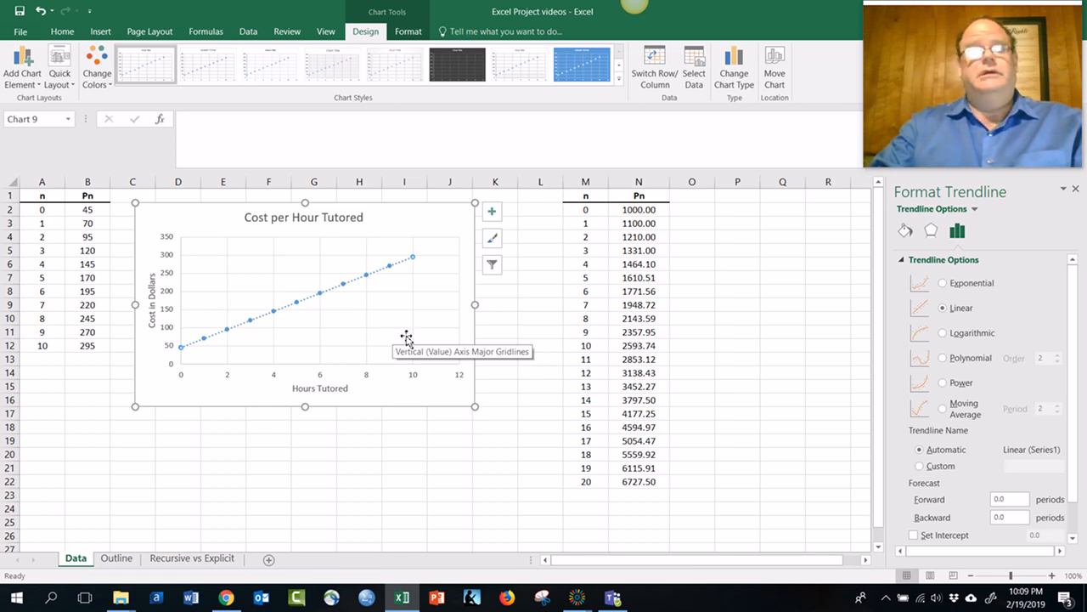
left_click(962, 289)
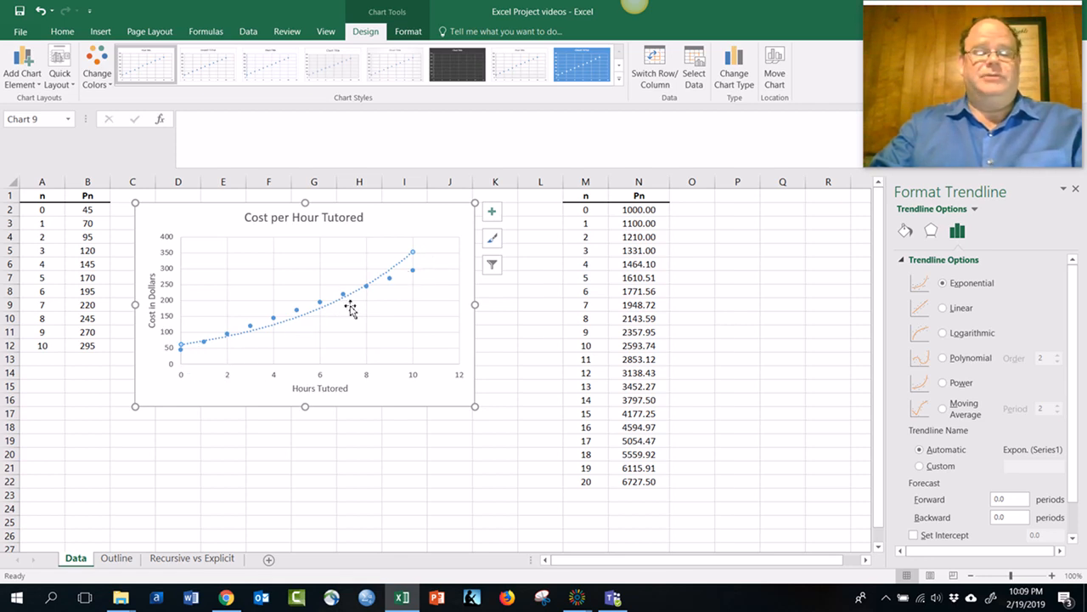
Switch the trendline type to Linear and display its equation on the chart.
left_click(943, 308)
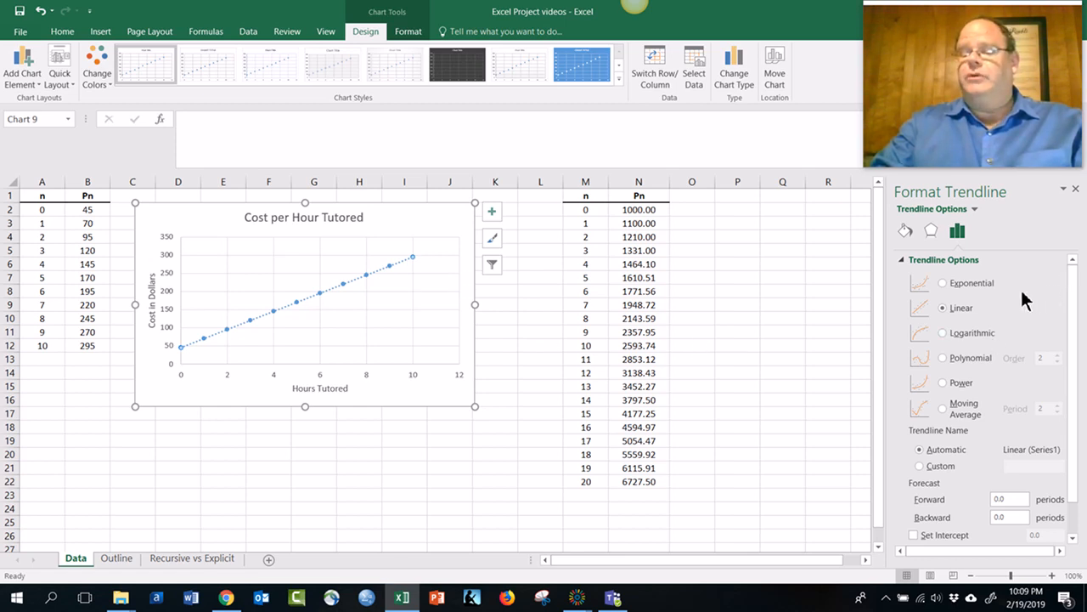
scroll(1023, 295, "down", 1)
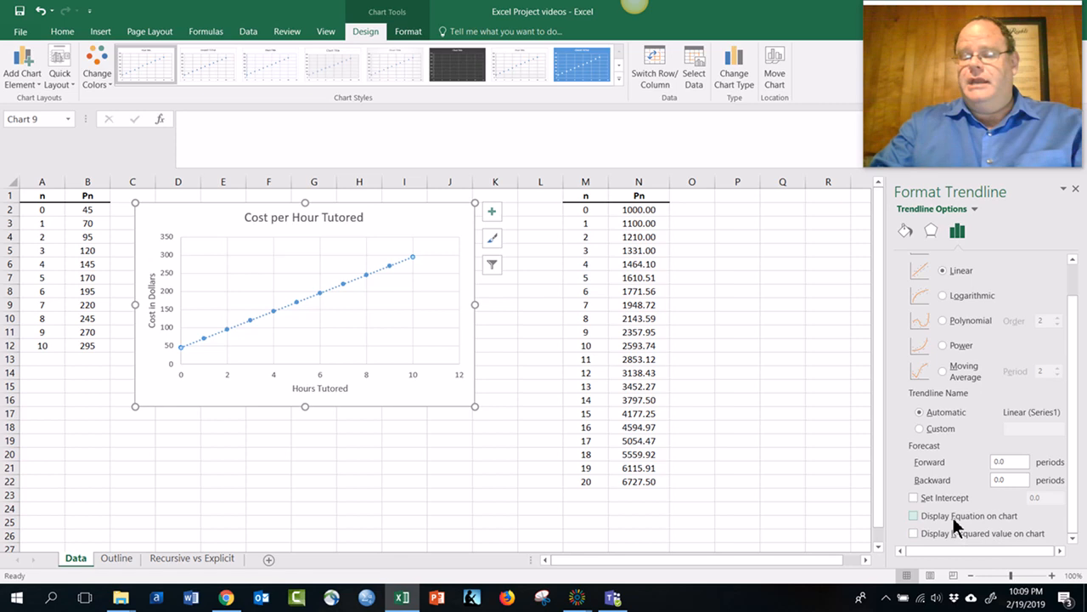
left_click(951, 516)
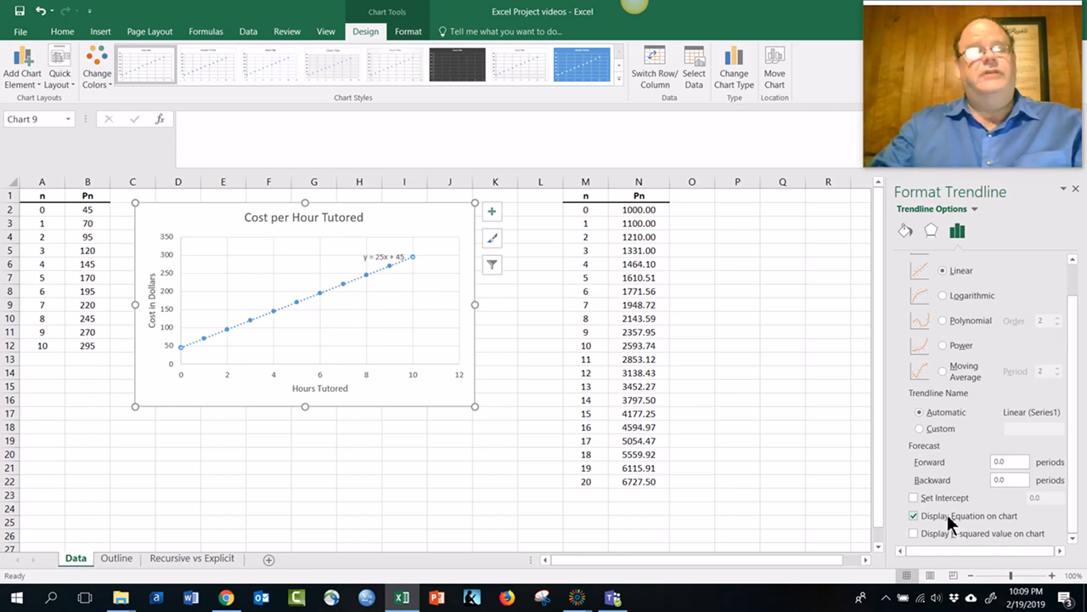
Move the trendline equation label clear of the line, above the plotted points, and close the formatting options.
left_click(374, 256)
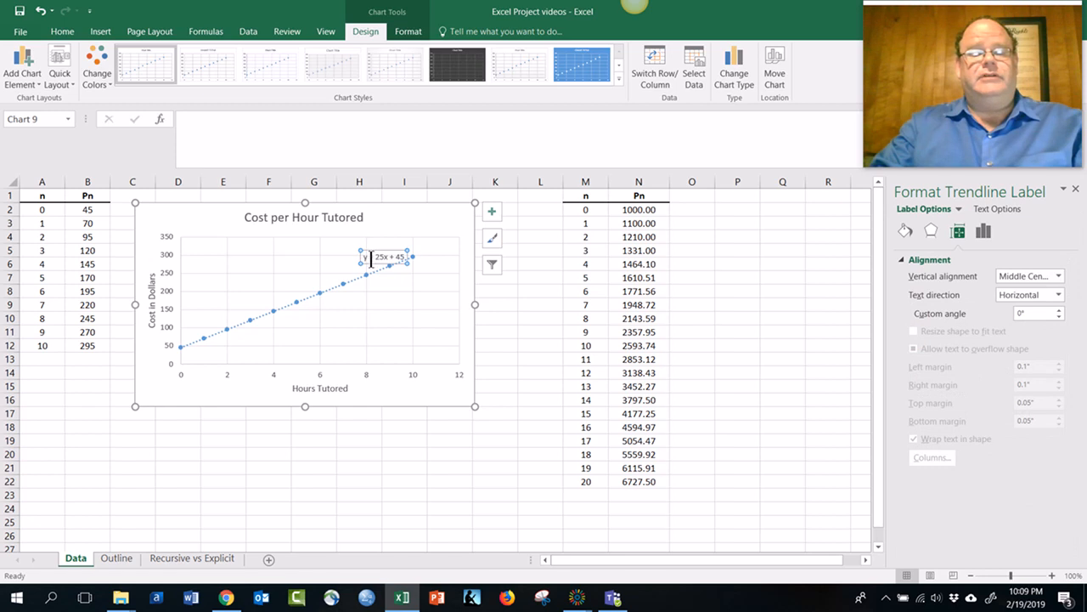
left_click_drag(363, 256, 331, 245)
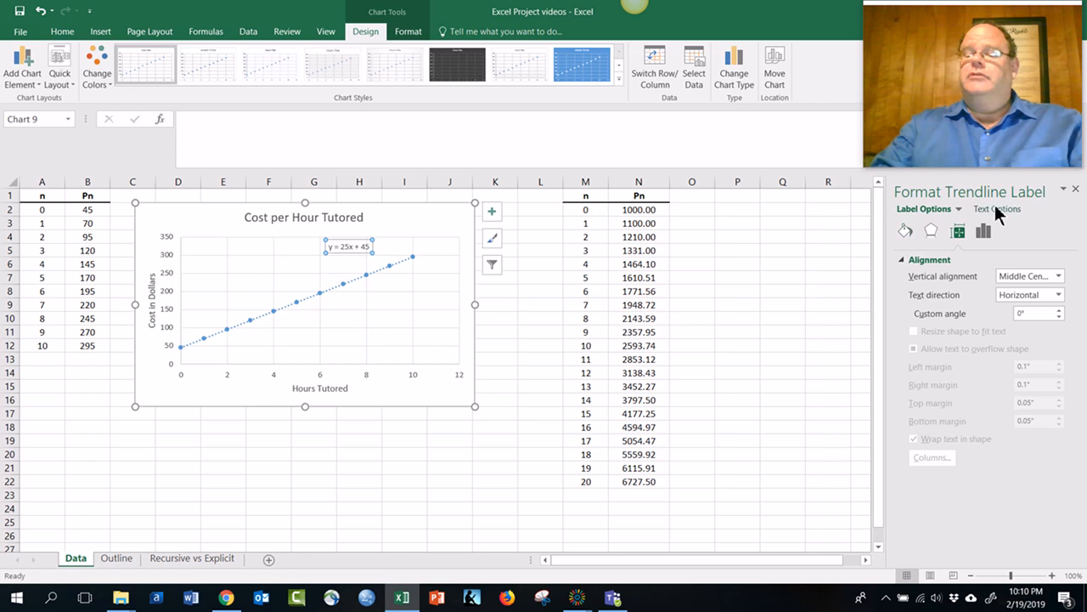
left_click(1075, 192)
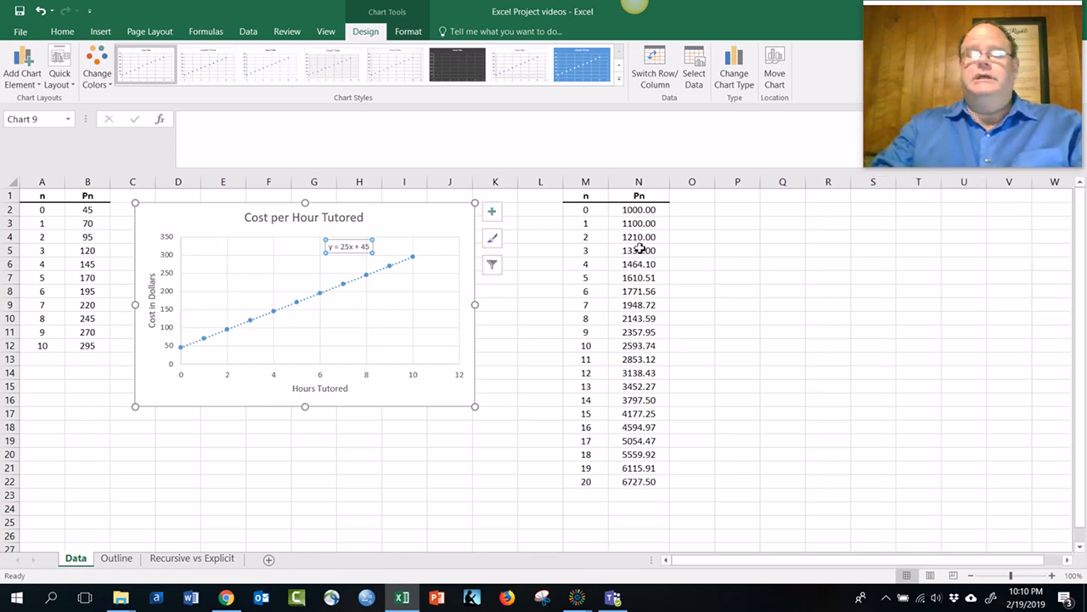
Insert a markers-only scatter chart from M2:N22 and place it beside the data, starting at column O.
left_click_drag(583, 211, 637, 481)
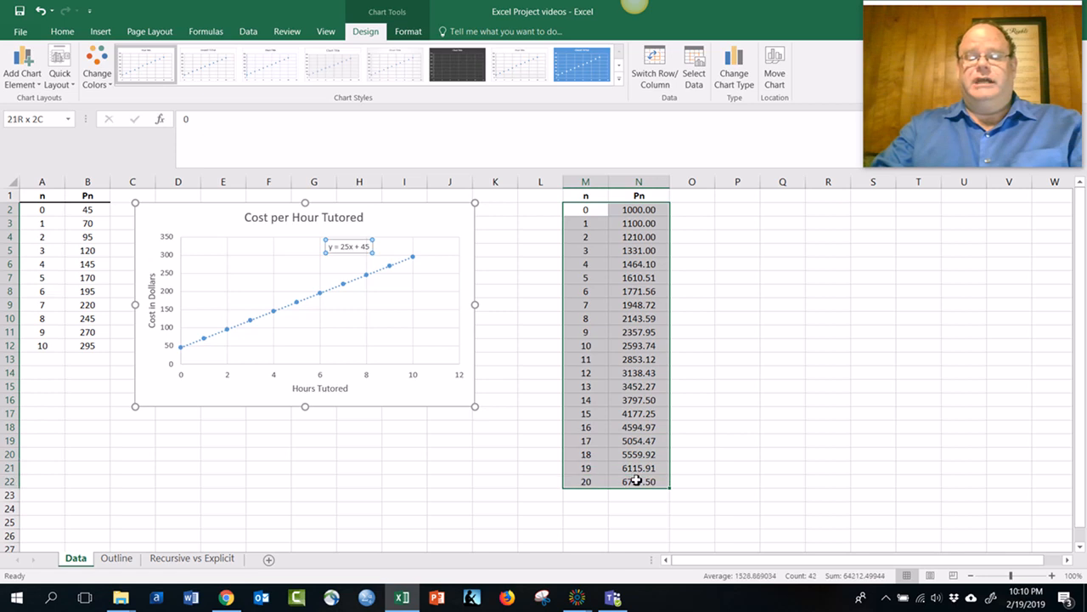
left_click(100, 31)
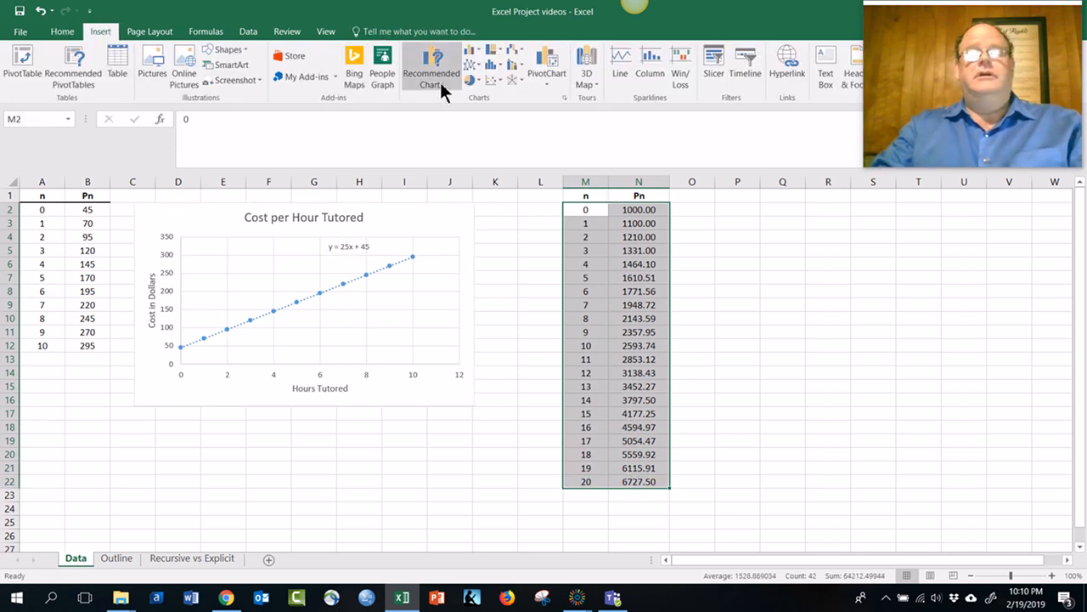
left_click(488, 80)
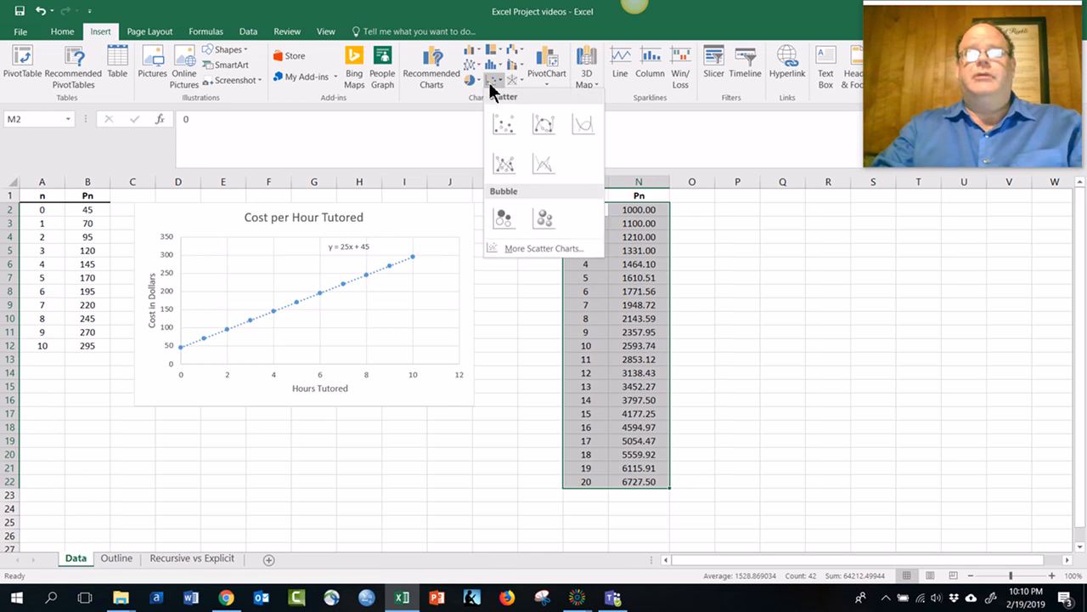
left_click(496, 122)
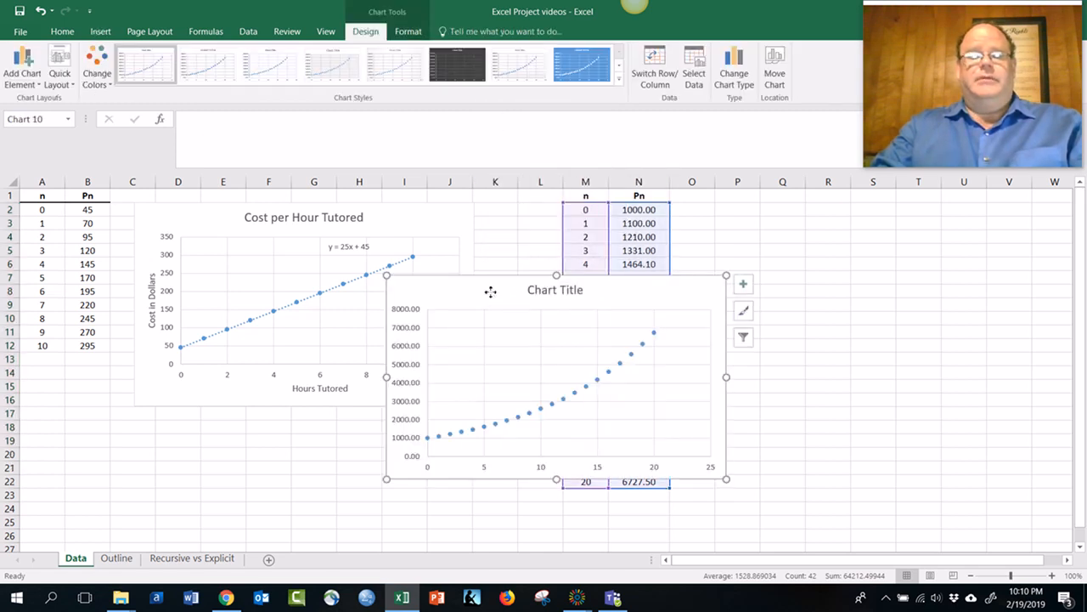
left_click_drag(491, 291, 782, 216)
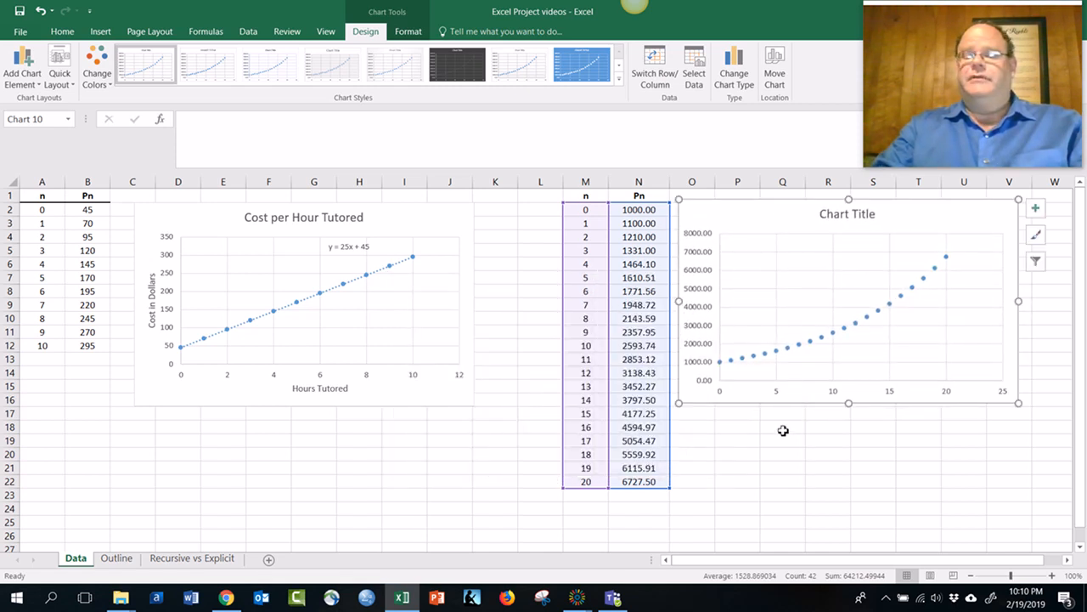
Change the new chart's title to "Value of Investment at 12% Interest".
left_click(852, 215)
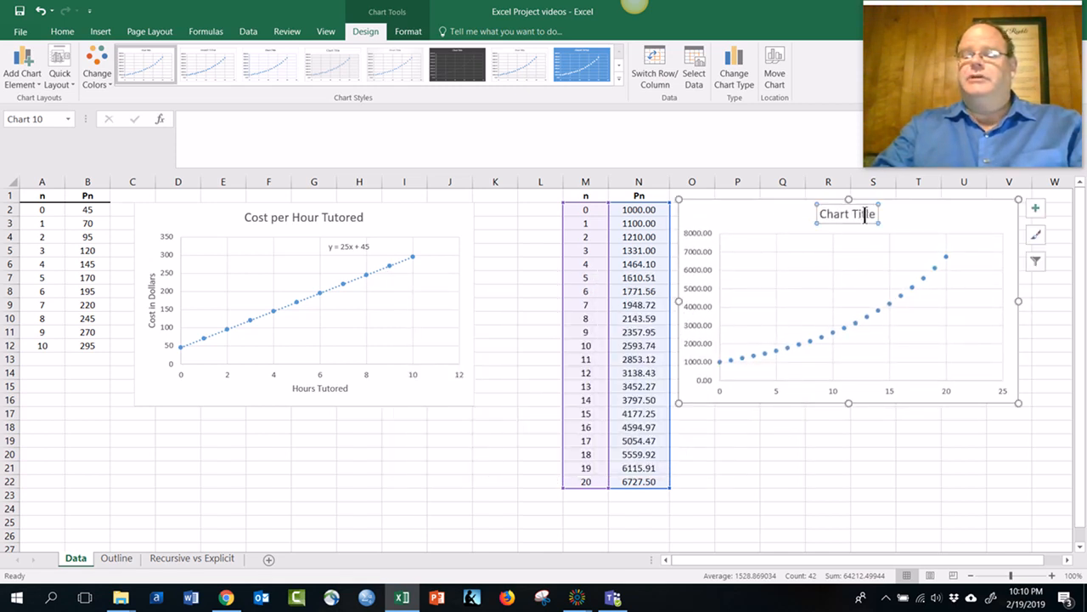
left_click_drag(876, 214, 869, 214)
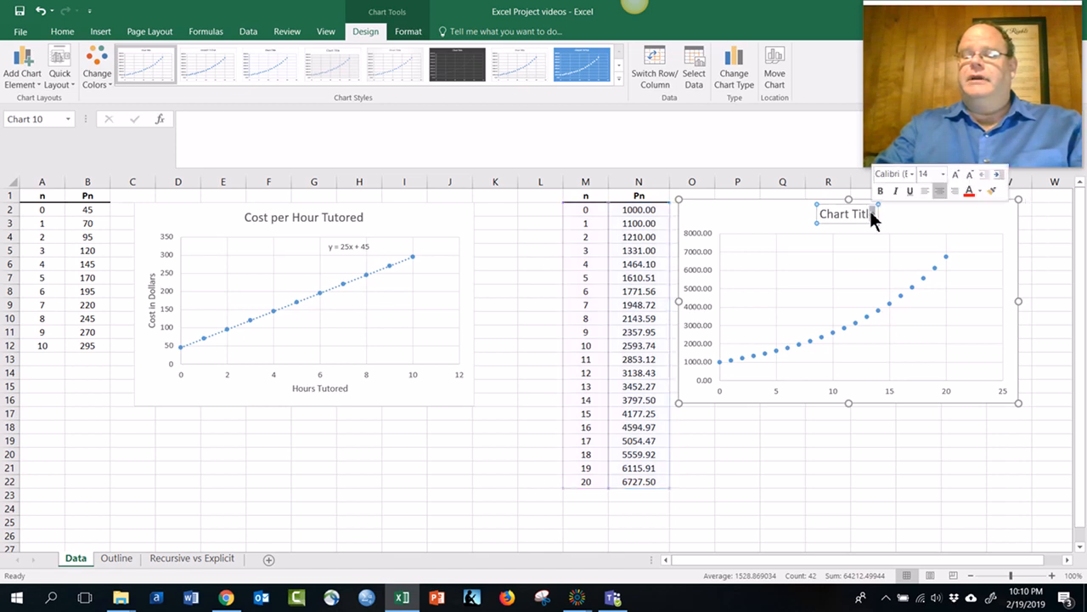
key("BackSpace")
key("BackSpace")
key("BackSpace")
key("BackSpace")
key("BackSpace")
key("BackSpace")
key("BackSpace")
key("BackSpace")
key("BackSpace")
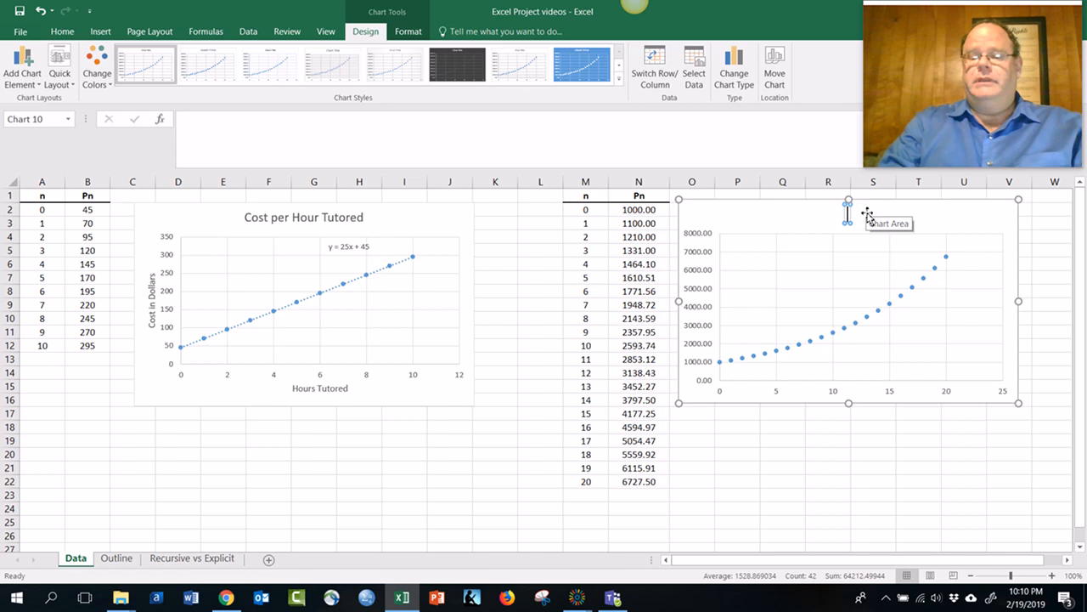
type("Value o")
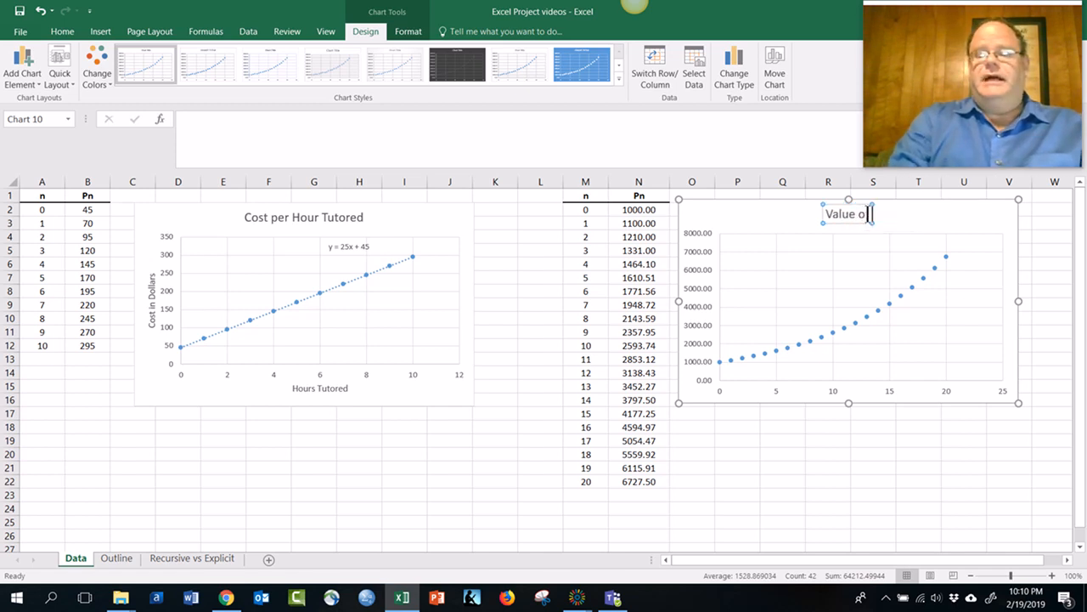
type("f Investme")
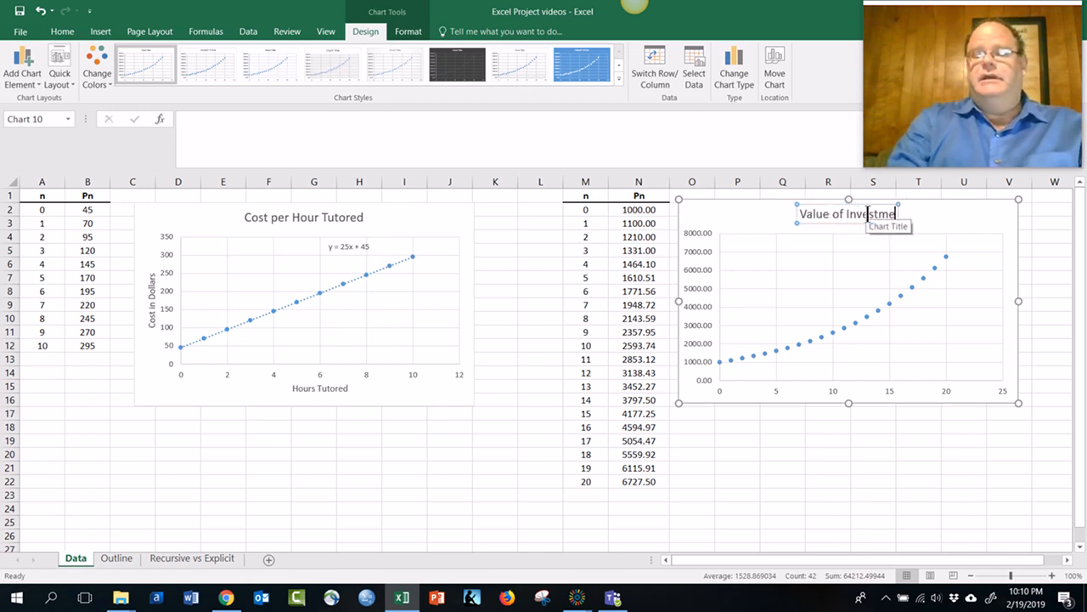
type("nt at 1")
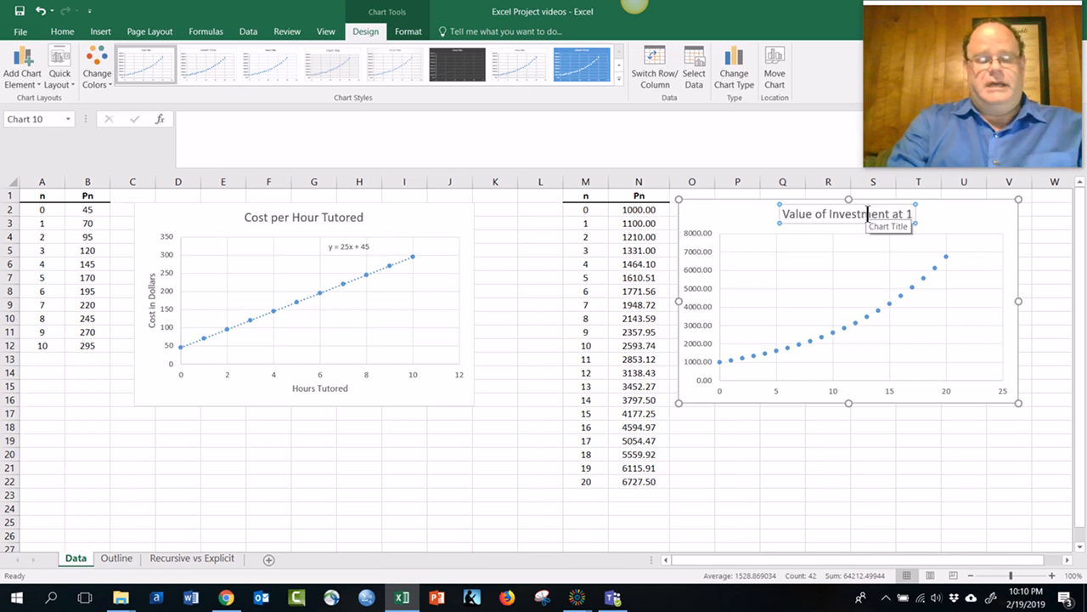
type("2")
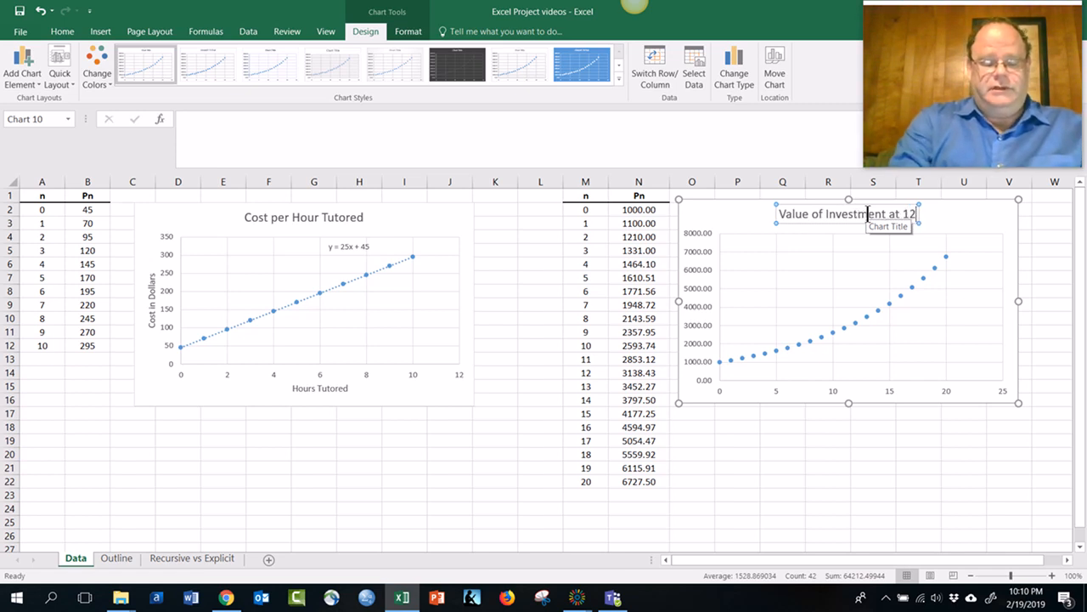
type("% Interest")
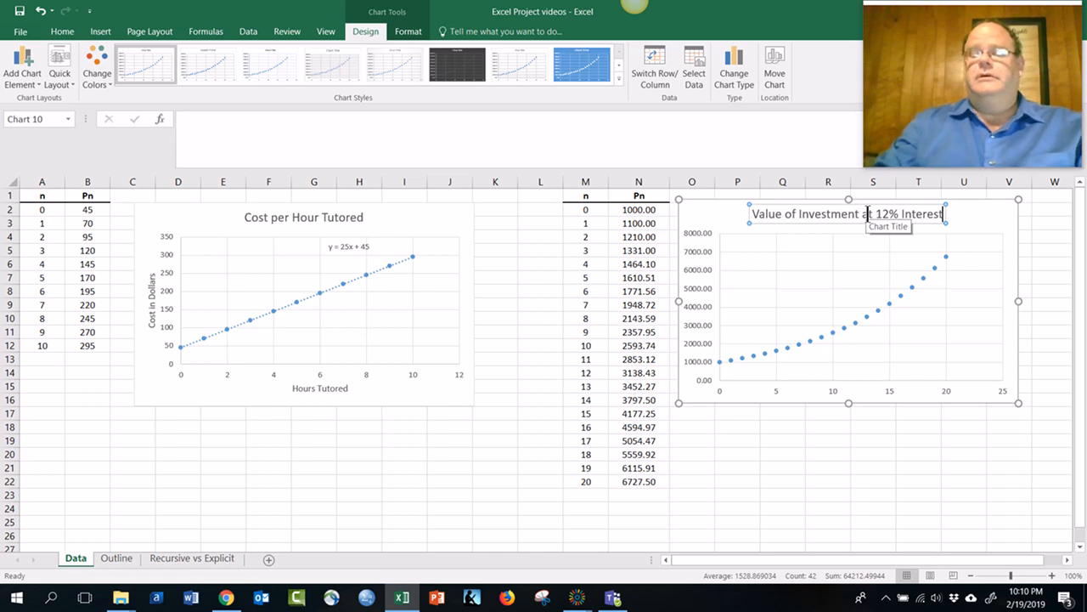
left_click(992, 223)
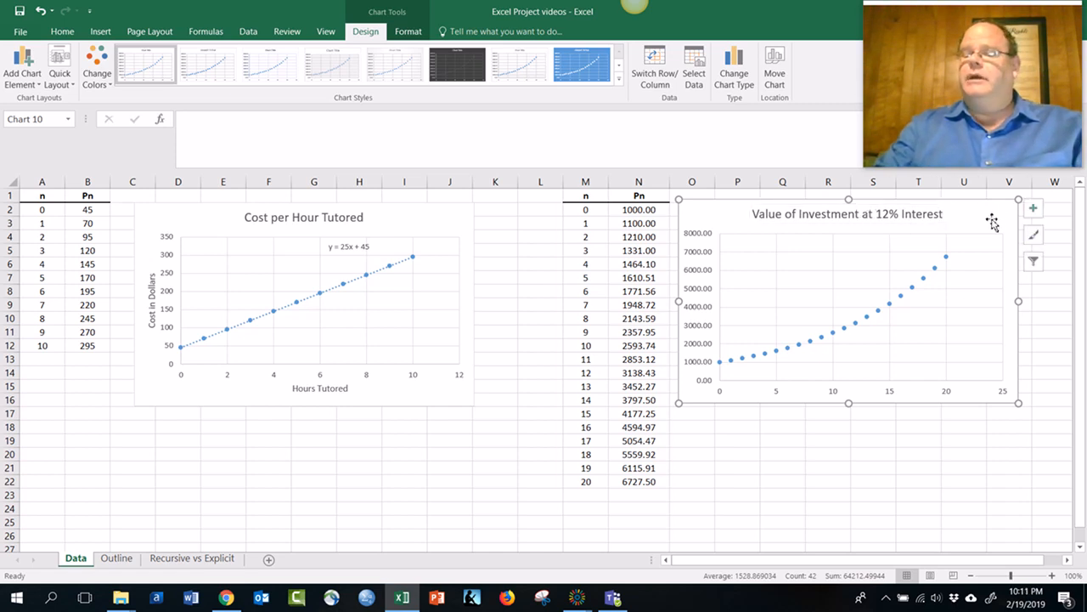
Add axis titles to the investment chart and set the vertical axis title to "Value in Dollars".
left_click(1036, 209)
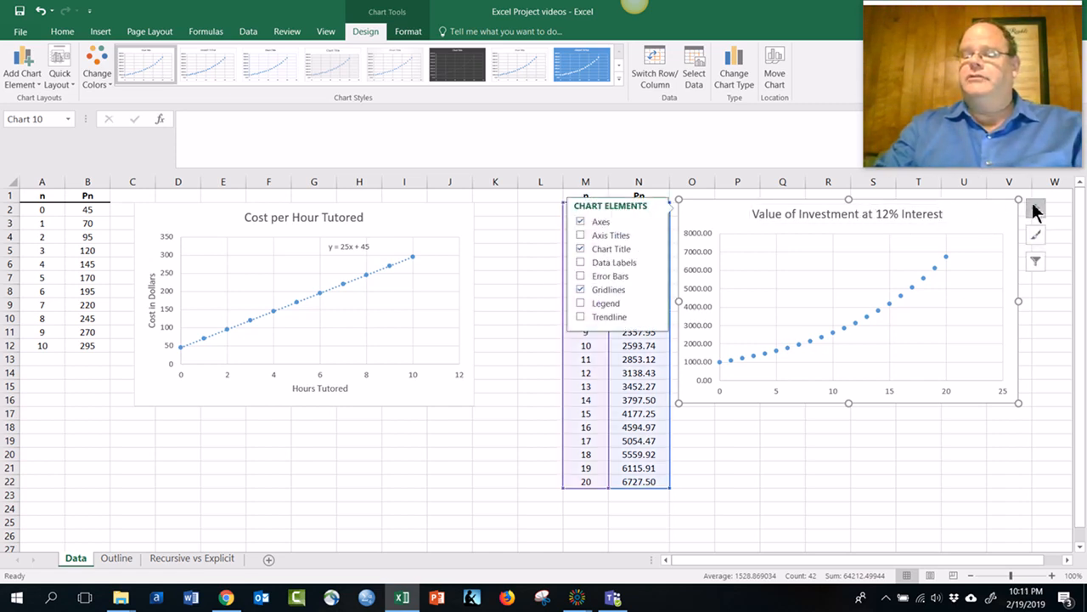
left_click(619, 237)
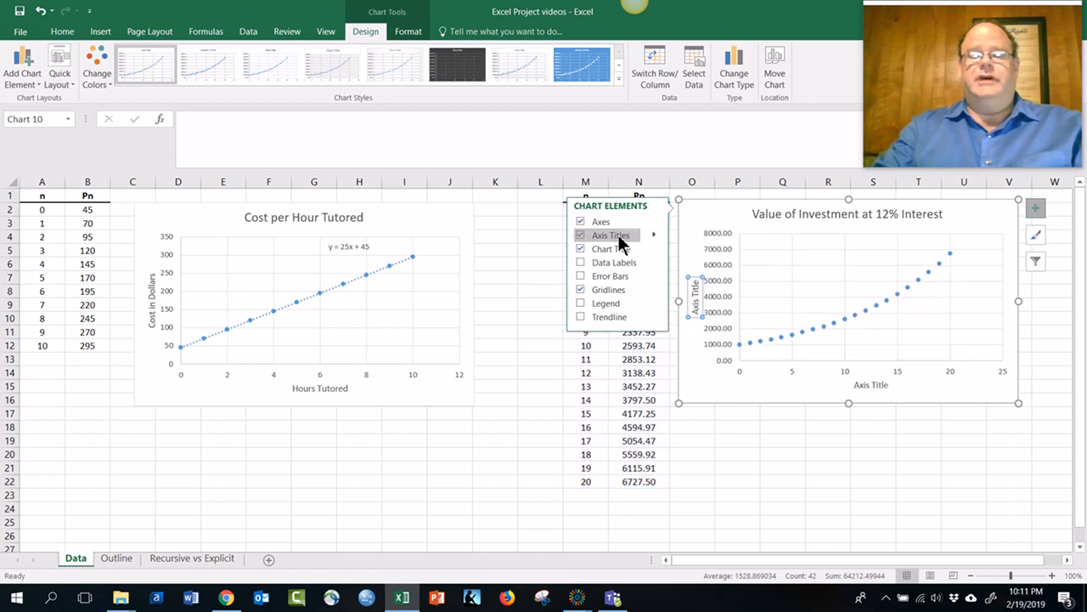
left_click(700, 318)
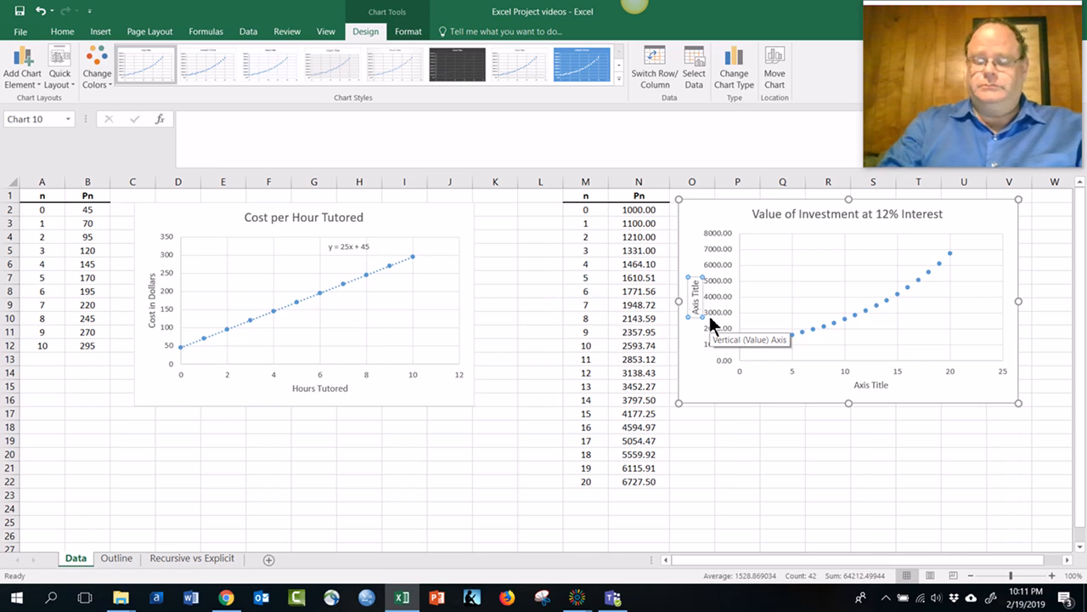
key("BackSpace")
key("BackSpace")
key("BackSpace")
key("BackSpace")
key("BackSpace")
key("BackSpace")
key("BackSpace")
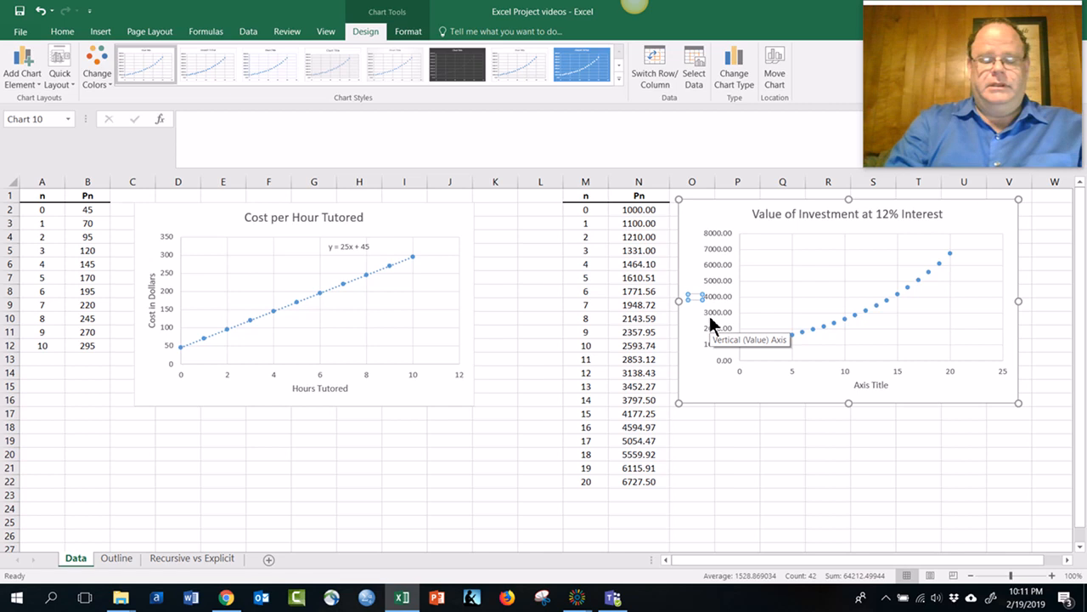
type("Value")
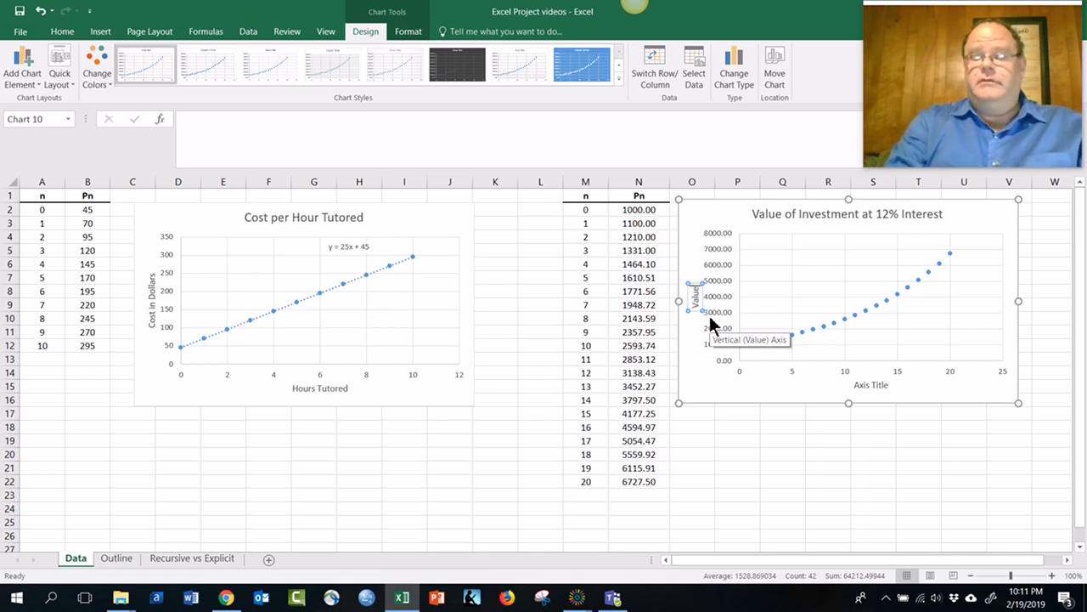
type(" in")
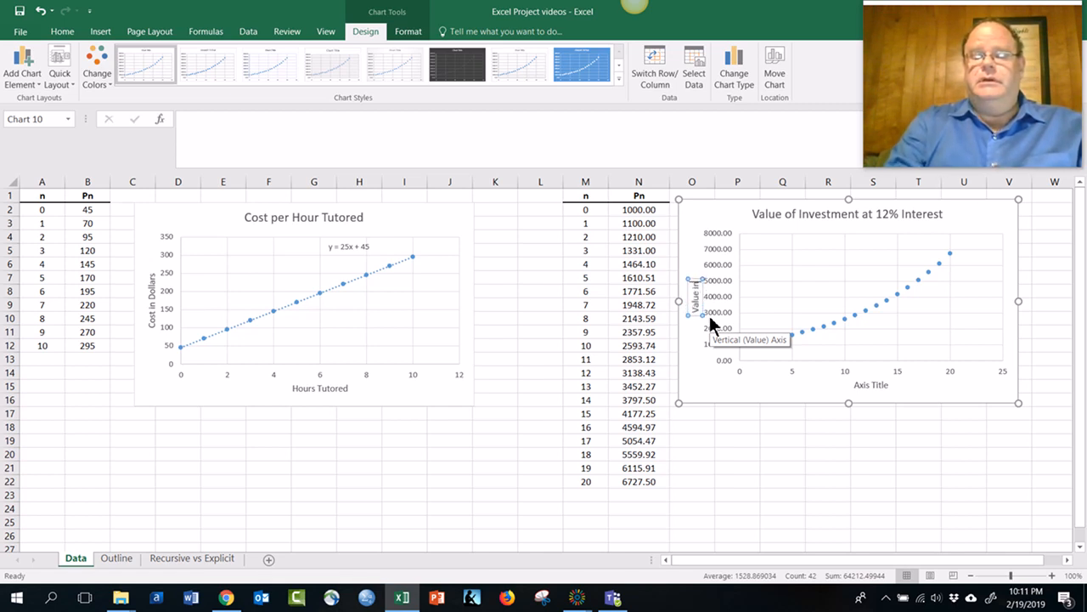
type(" Dollars")
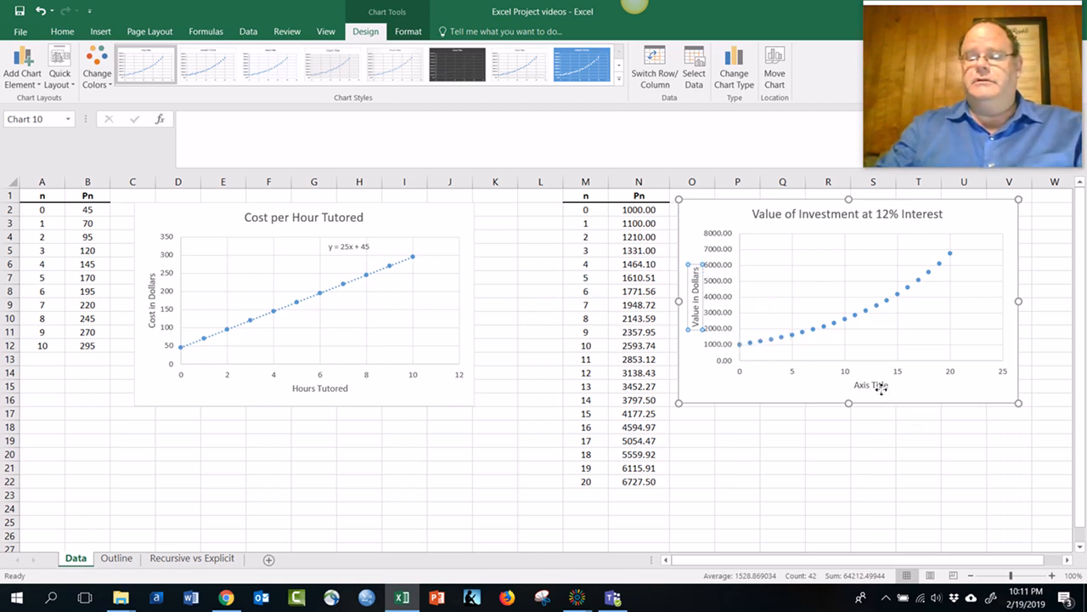
Set the investment chart's horizontal axis title to "Years invested".
left_click(883, 389)
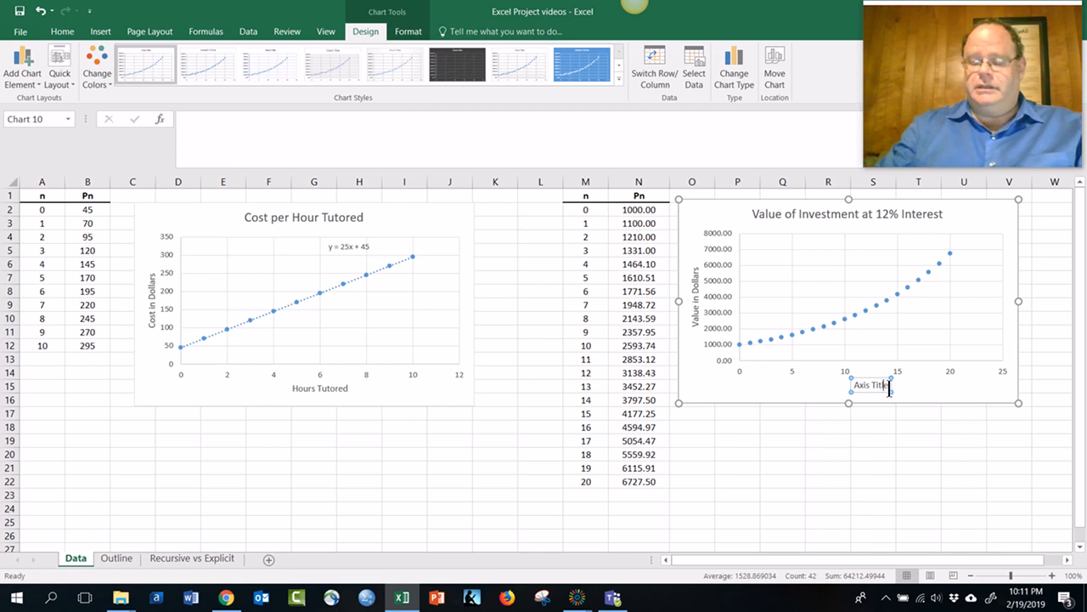
key("BackSpace")
key("BackSpace")
key("BackSpace")
key("BackSpace")
key("BackSpace")
key("BackSpace")
key("BackSpace")
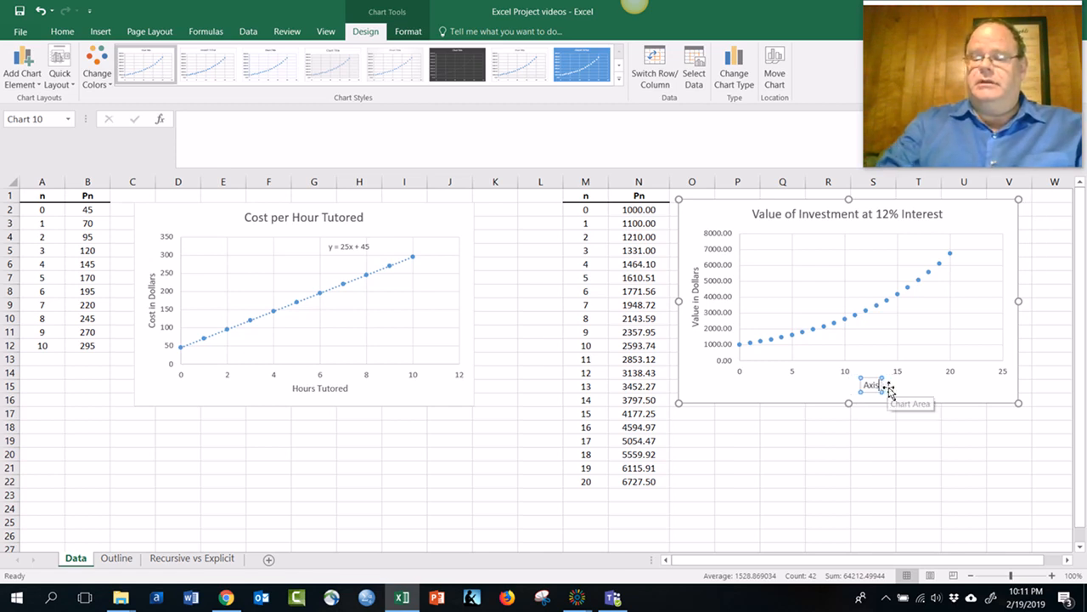
key("BackSpace")
key("BackSpace")
key("BackSpace")
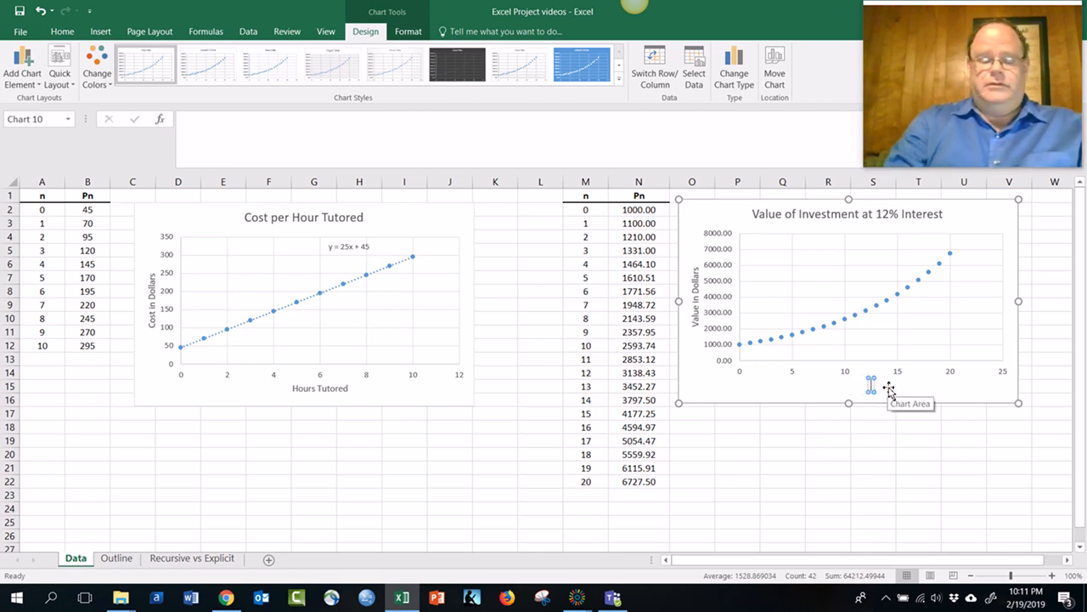
type("Years")
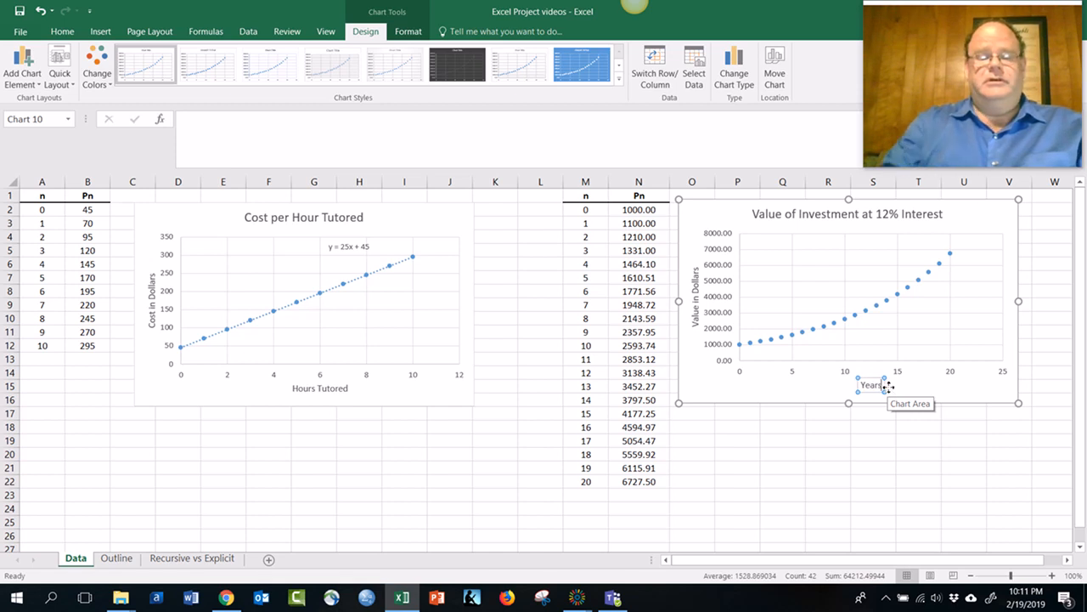
type(" Inv")
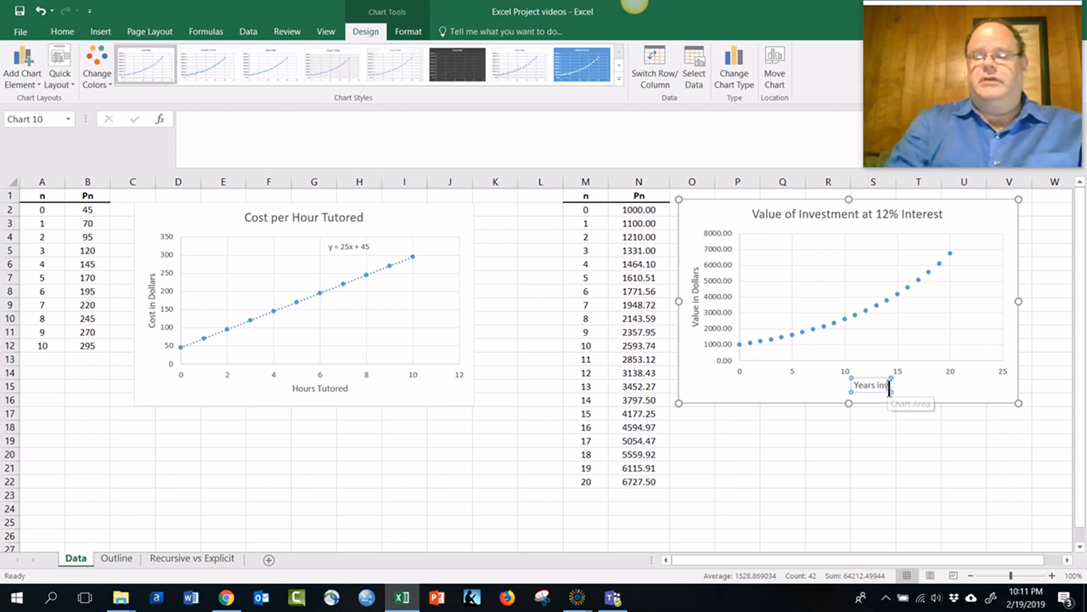
type("este")
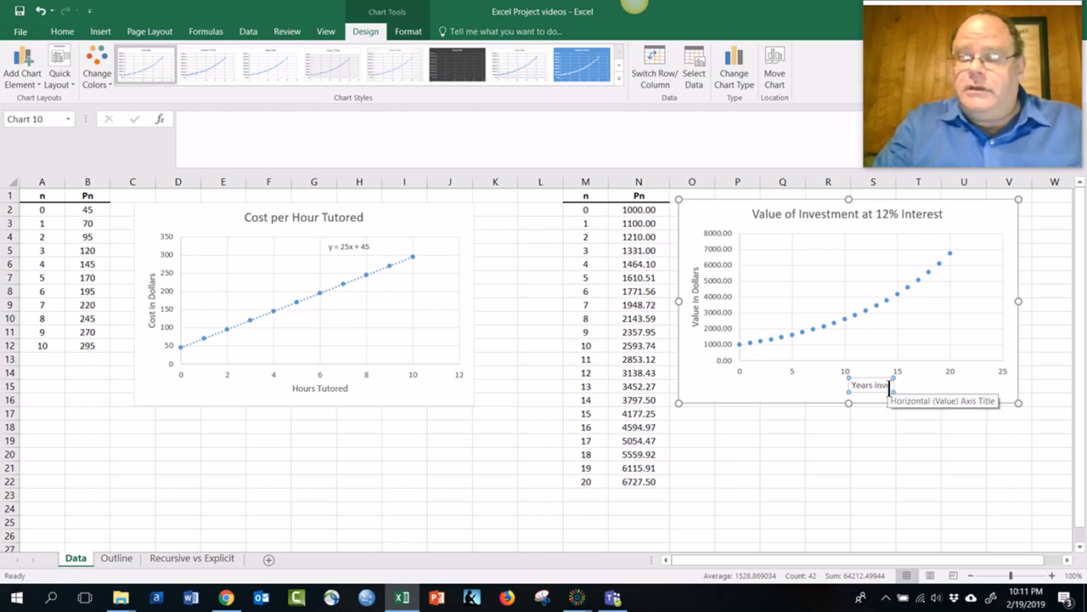
type("d")
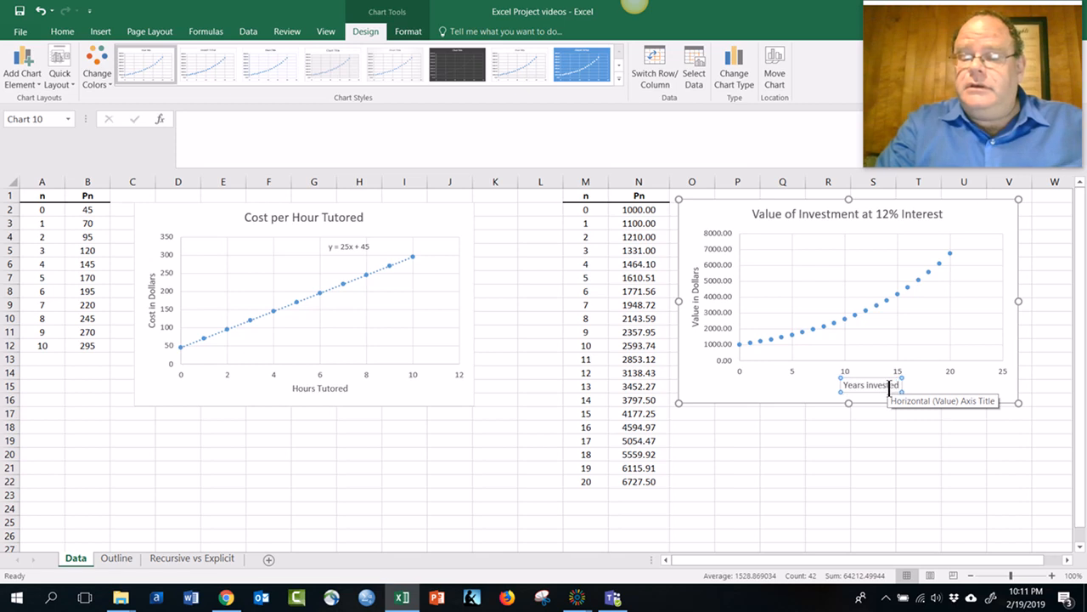
left_click(835, 478)
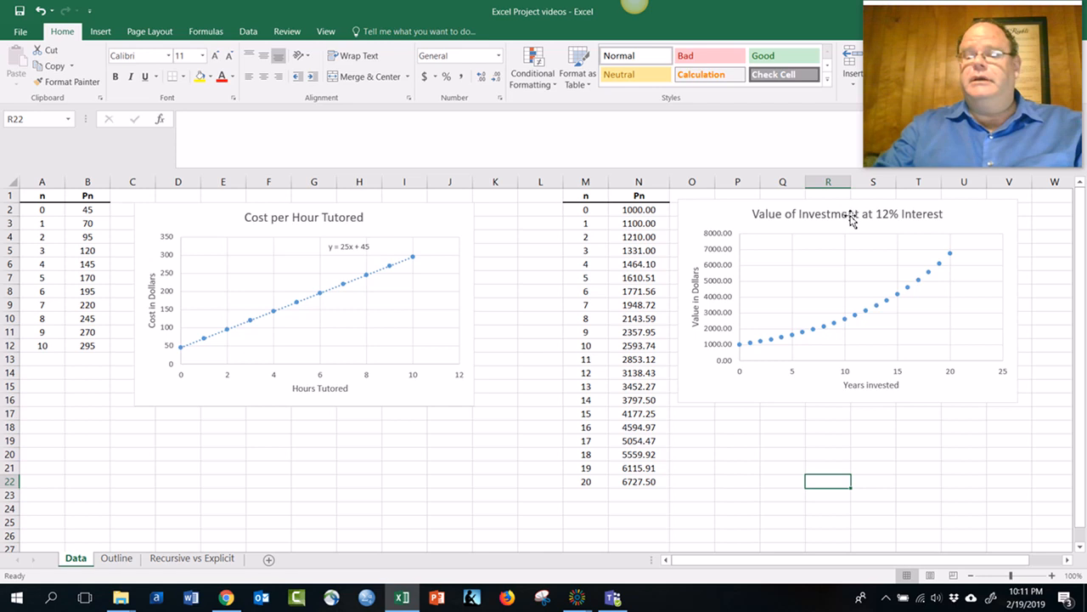
Add an exponential trendline to the investment chart and display its equation on the chart.
left_click(987, 223)
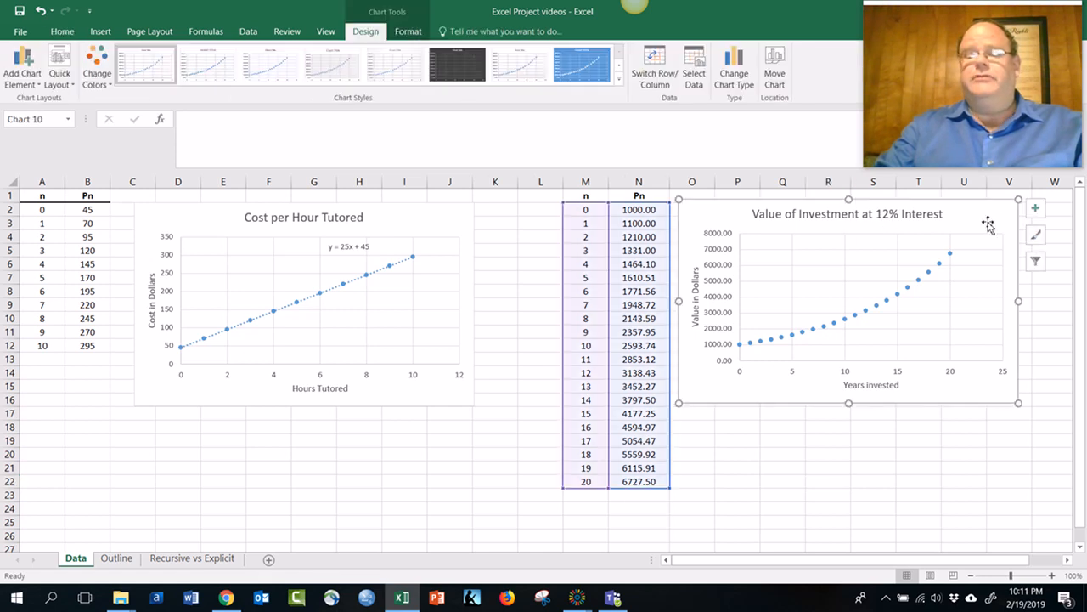
left_click(1036, 208)
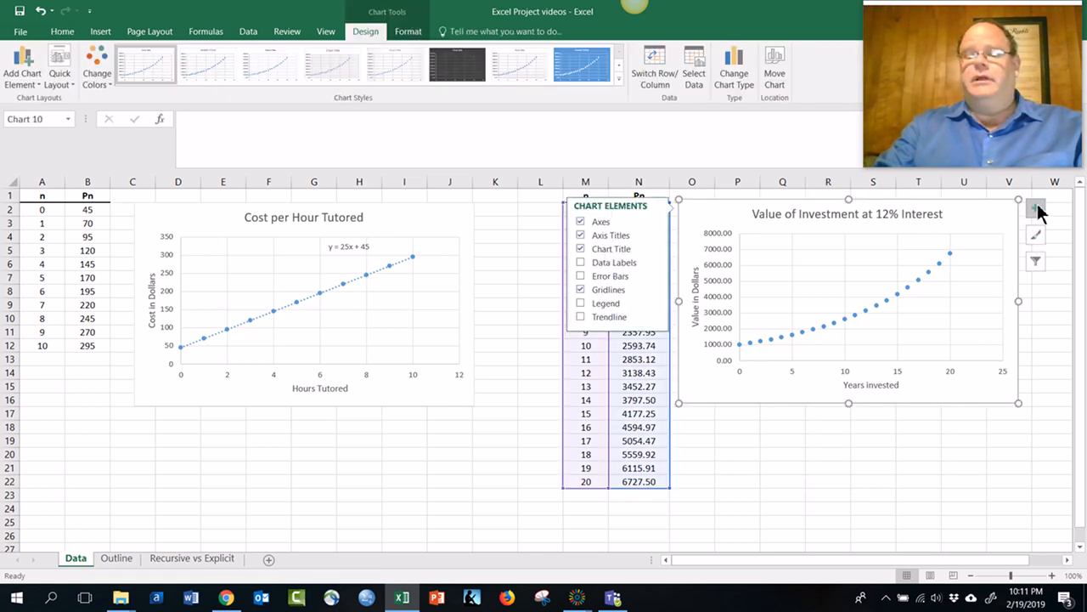
left_click(654, 317)
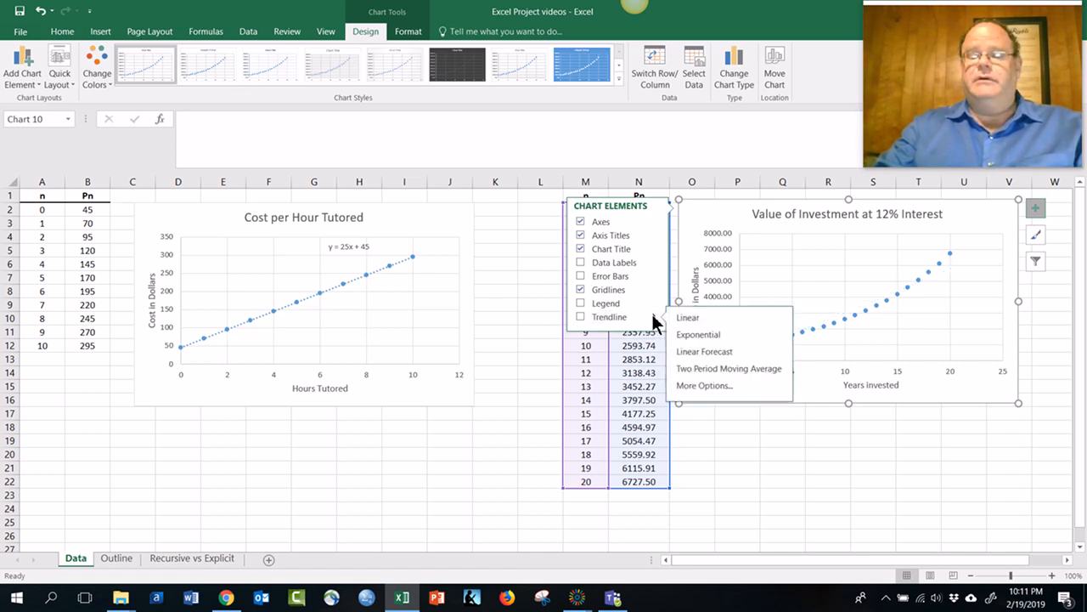
left_click(704, 384)
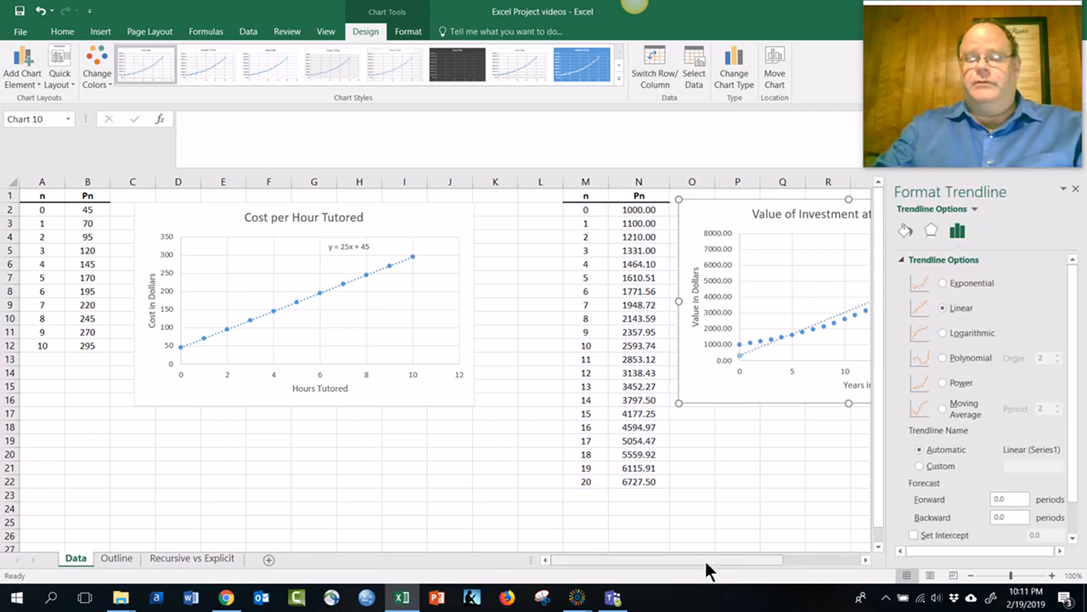
left_click_drag(706, 562, 760, 558)
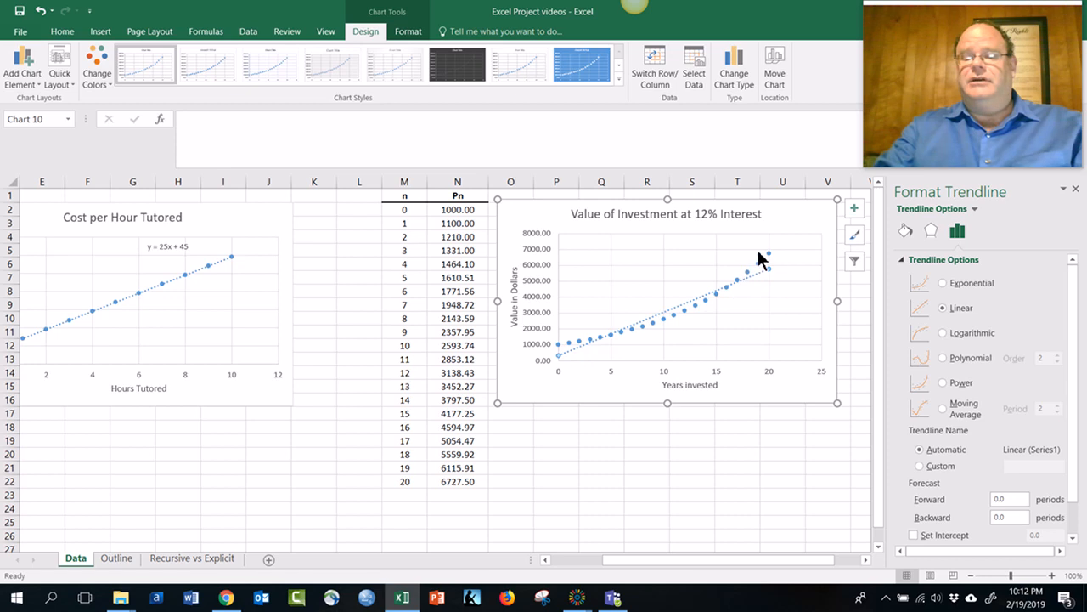
left_click(950, 287)
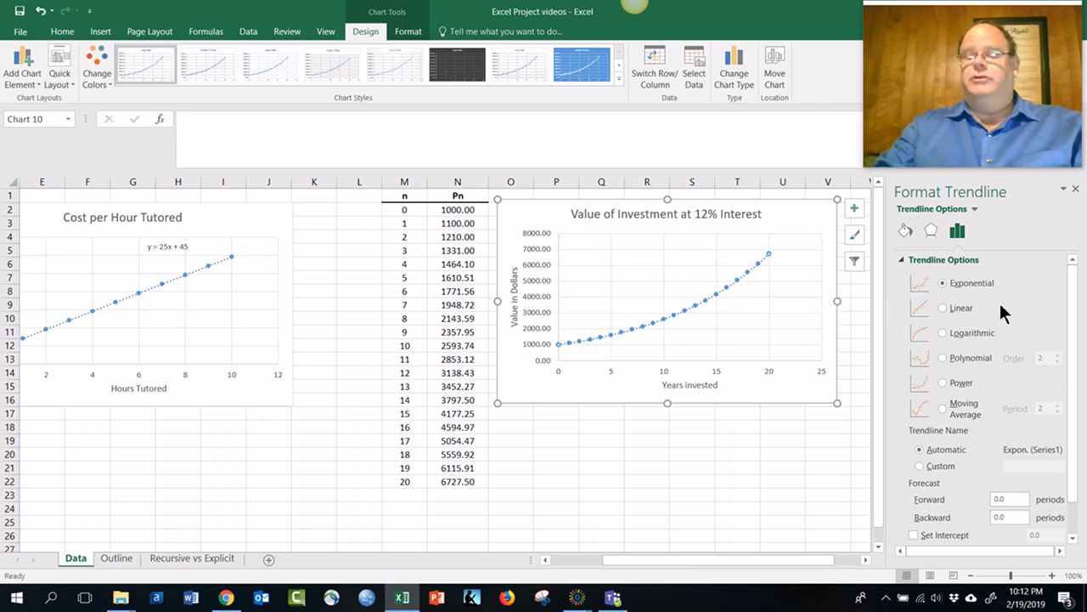
scroll(1053, 299, "down", 1)
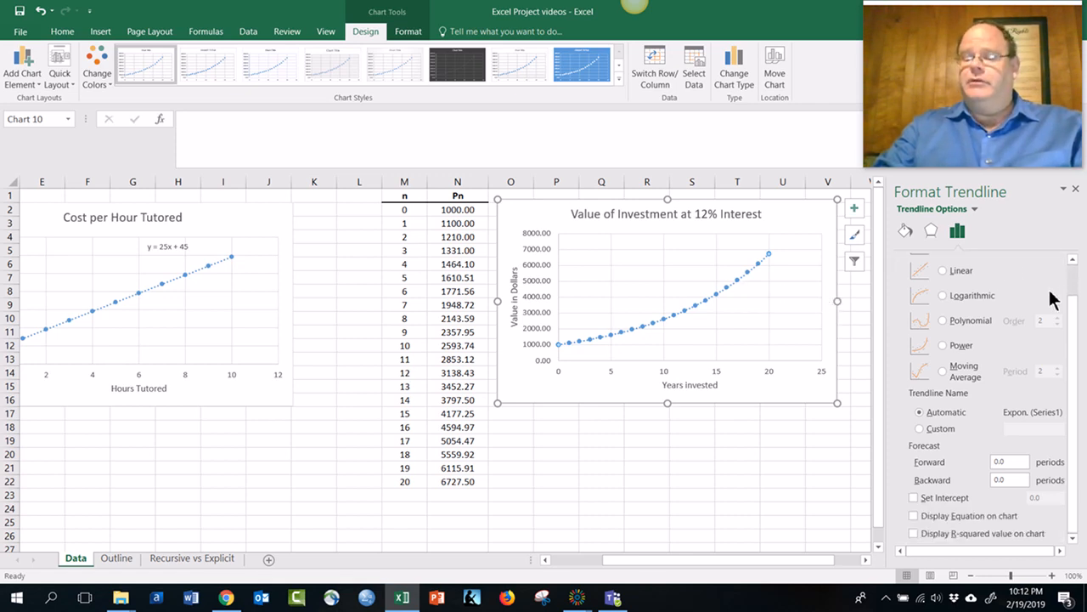
left_click(983, 518)
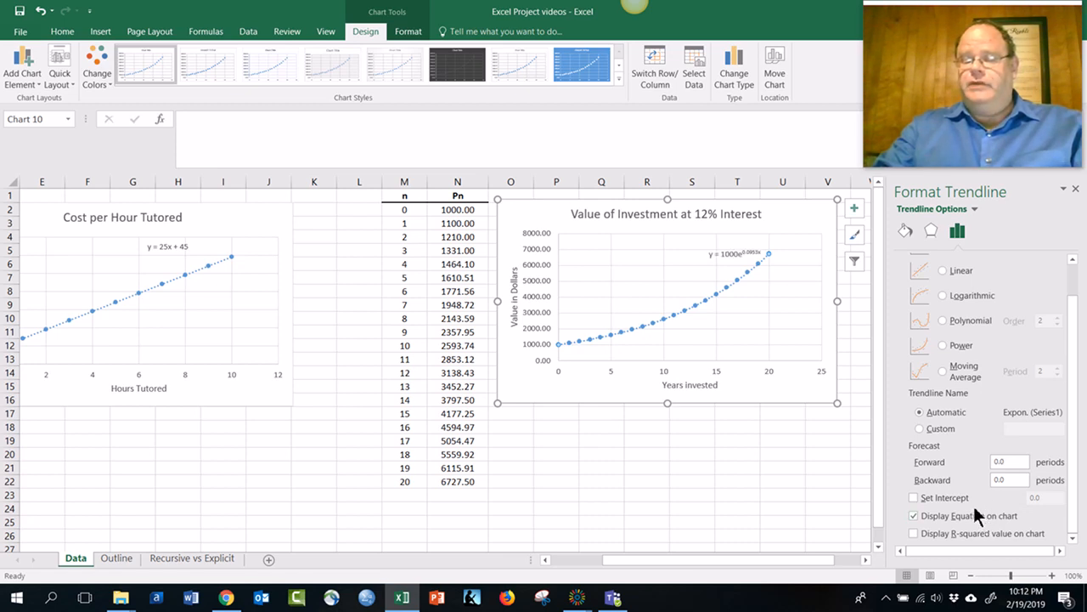
Move the investment chart's trendline equation away from the curve, into the empty plot space below the title, and close the formatting pane.
left_click(725, 257)
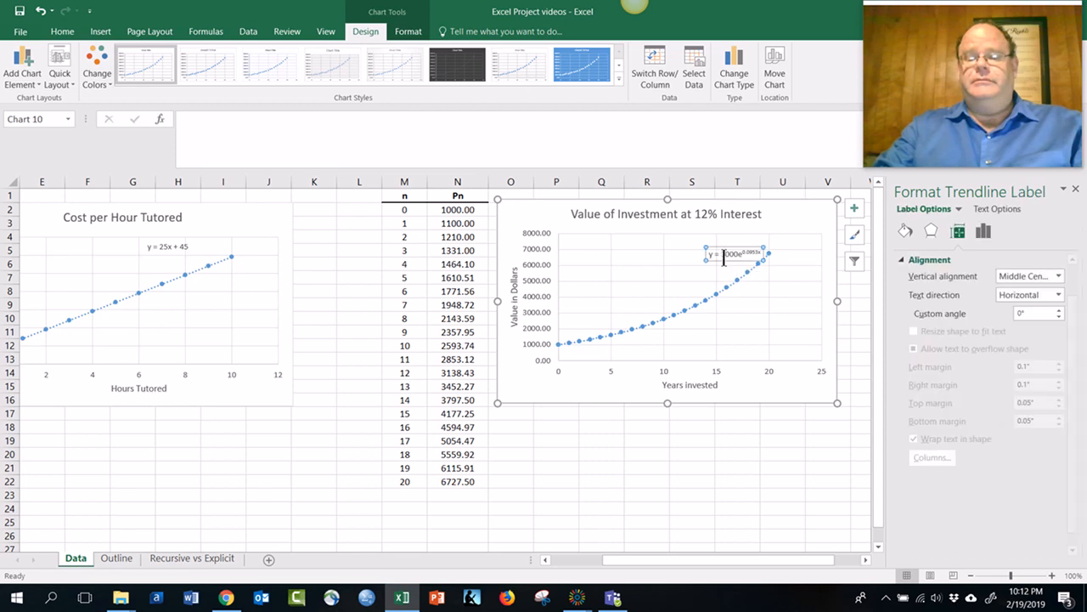
left_click(704, 253)
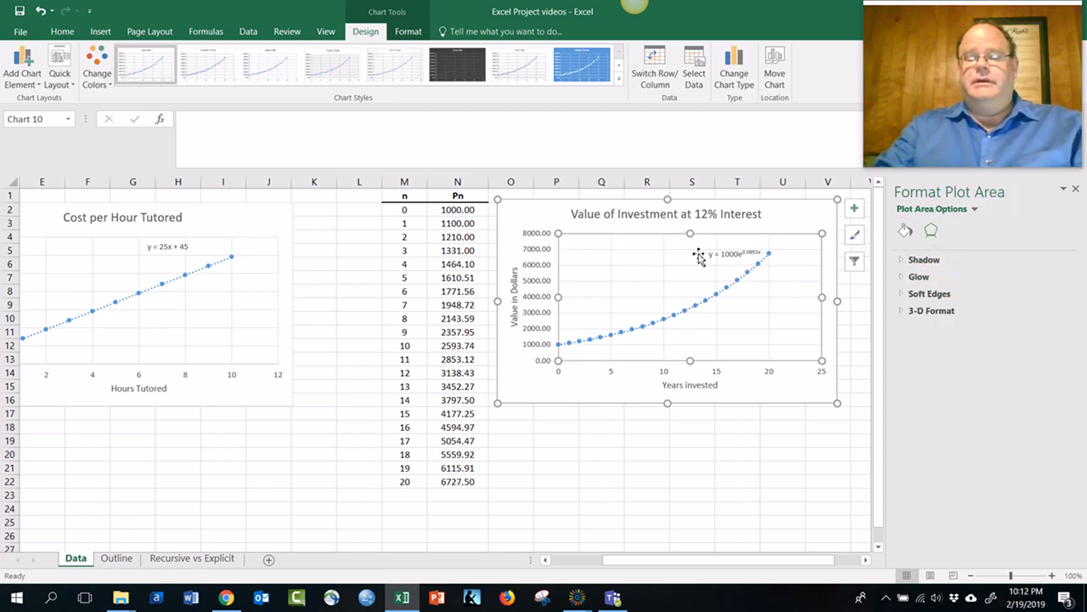
left_click_drag(728, 262, 726, 262)
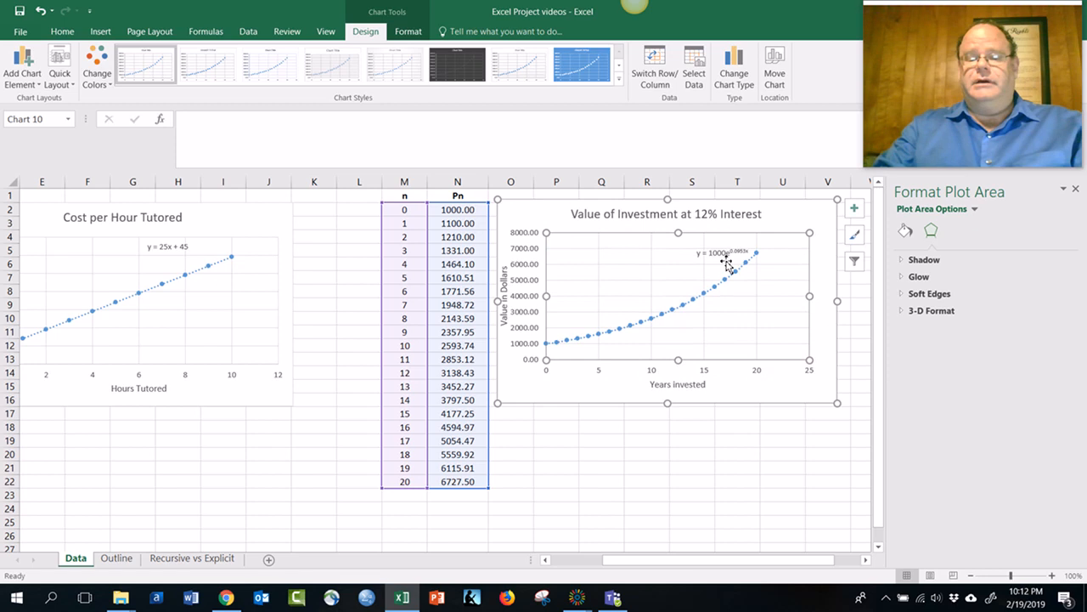
left_click(725, 261)
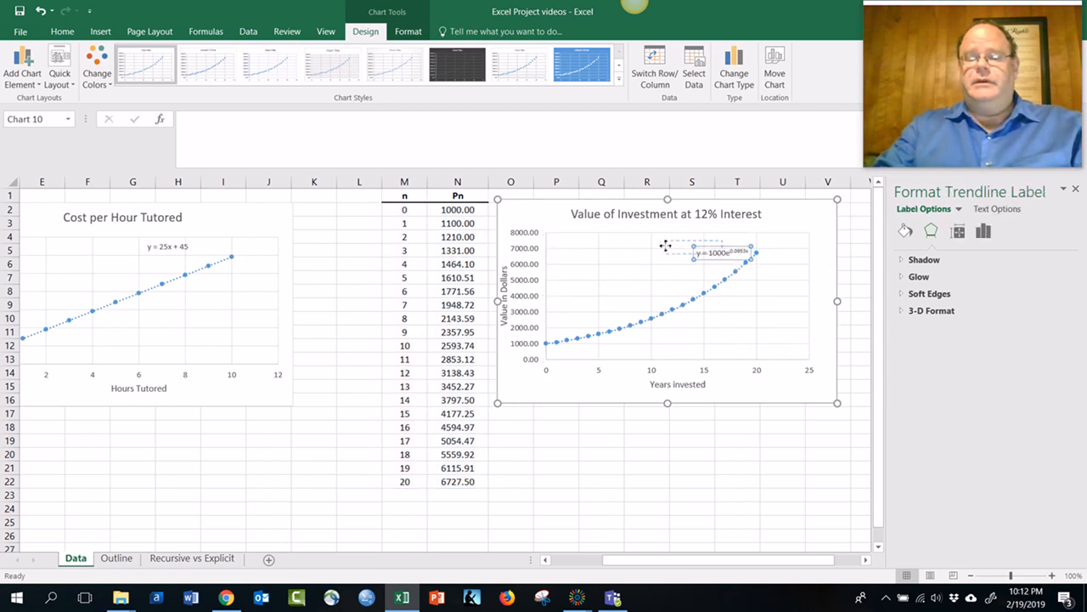
left_click_drag(666, 245, 667, 246)
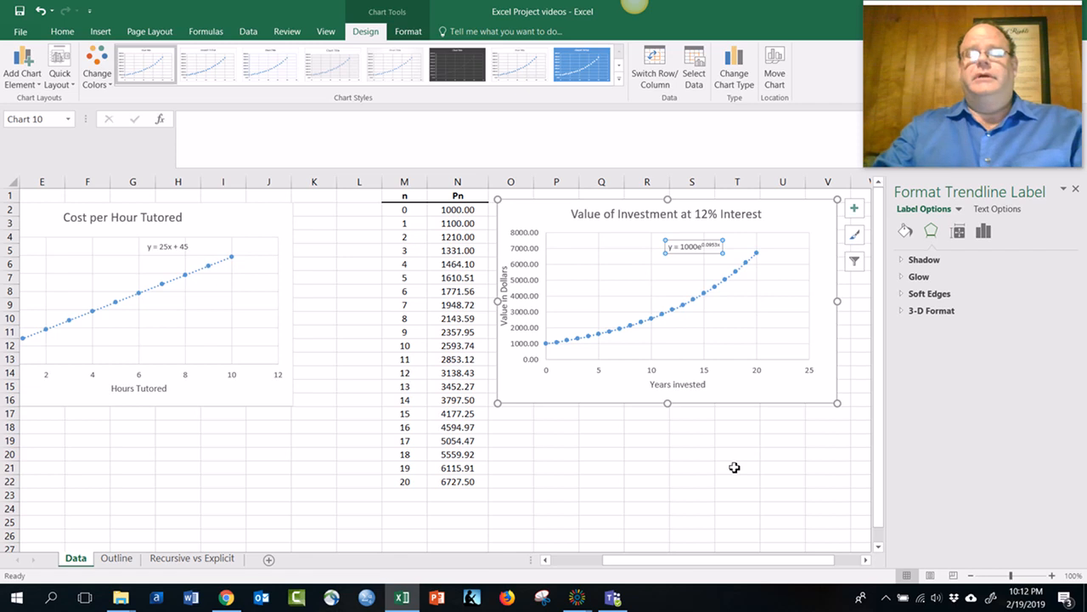
left_click(1076, 191)
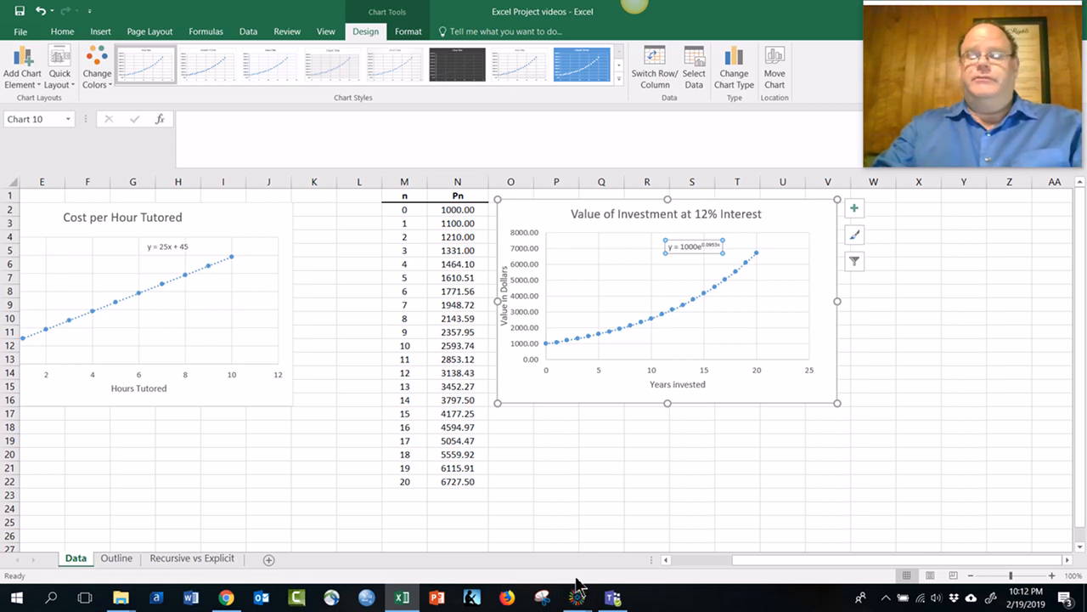
mouse_move(577, 597)
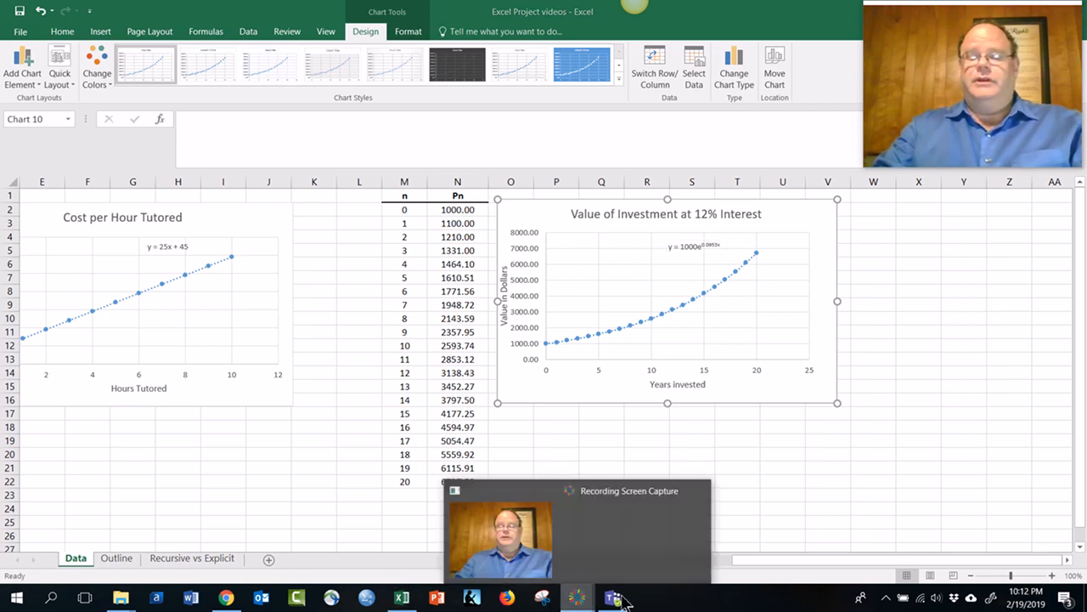
left_click(692, 559)
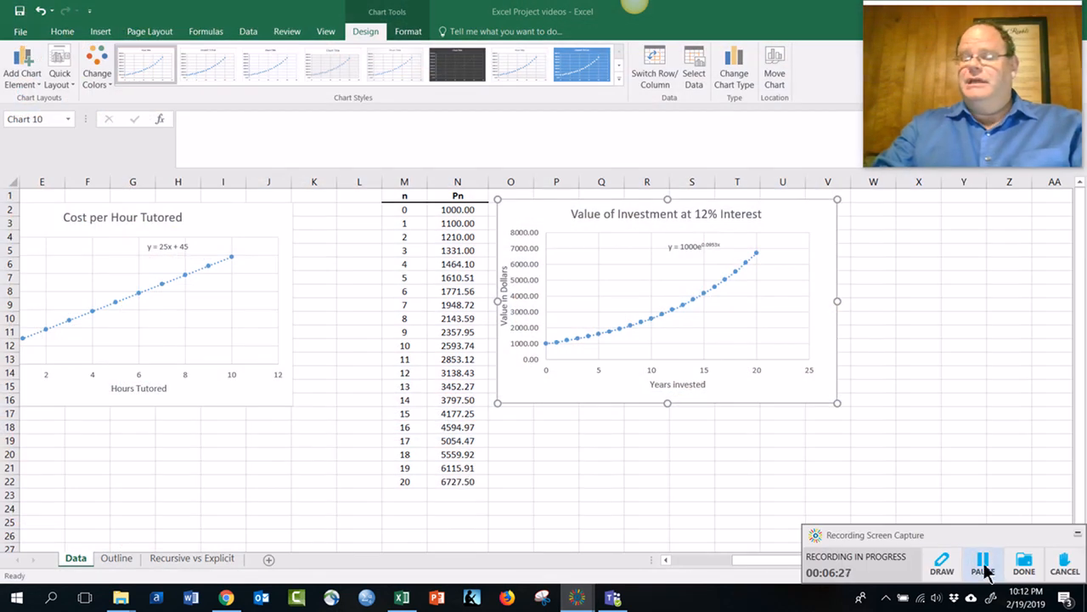